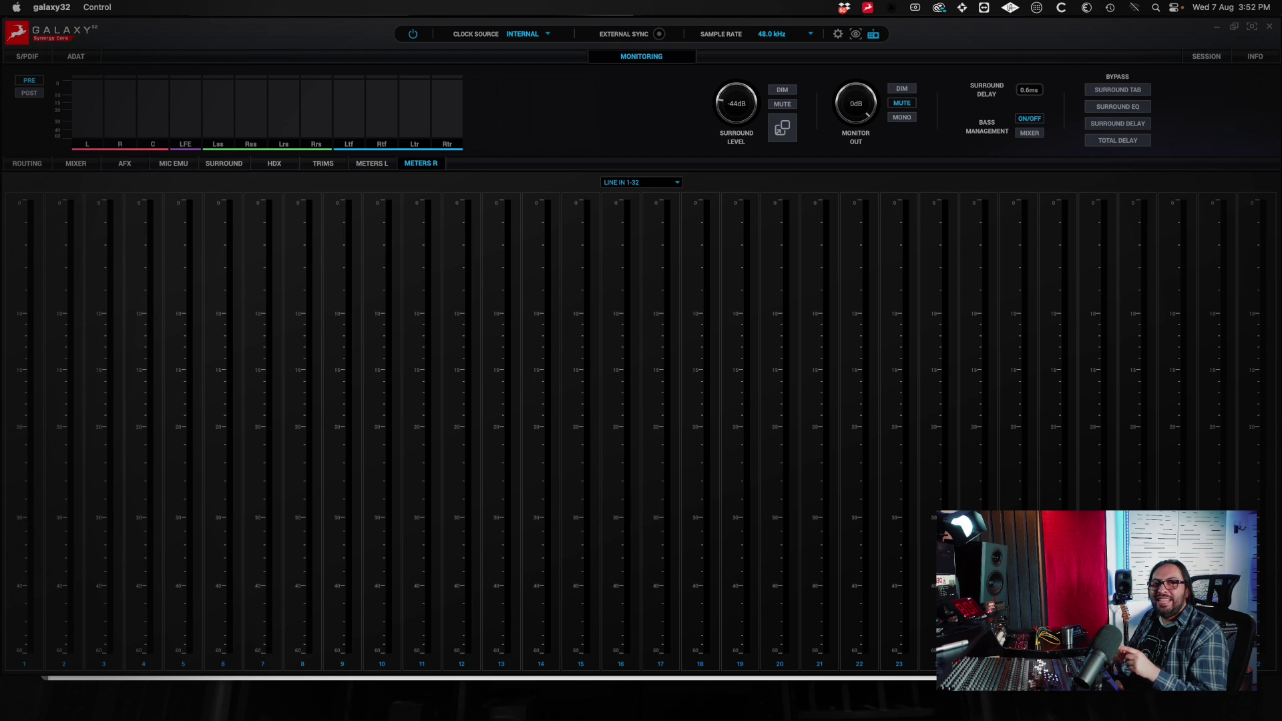
Step: Change the left meter page source from ADAT IN 1-8 to LINE IN 1-32
click(372, 163)
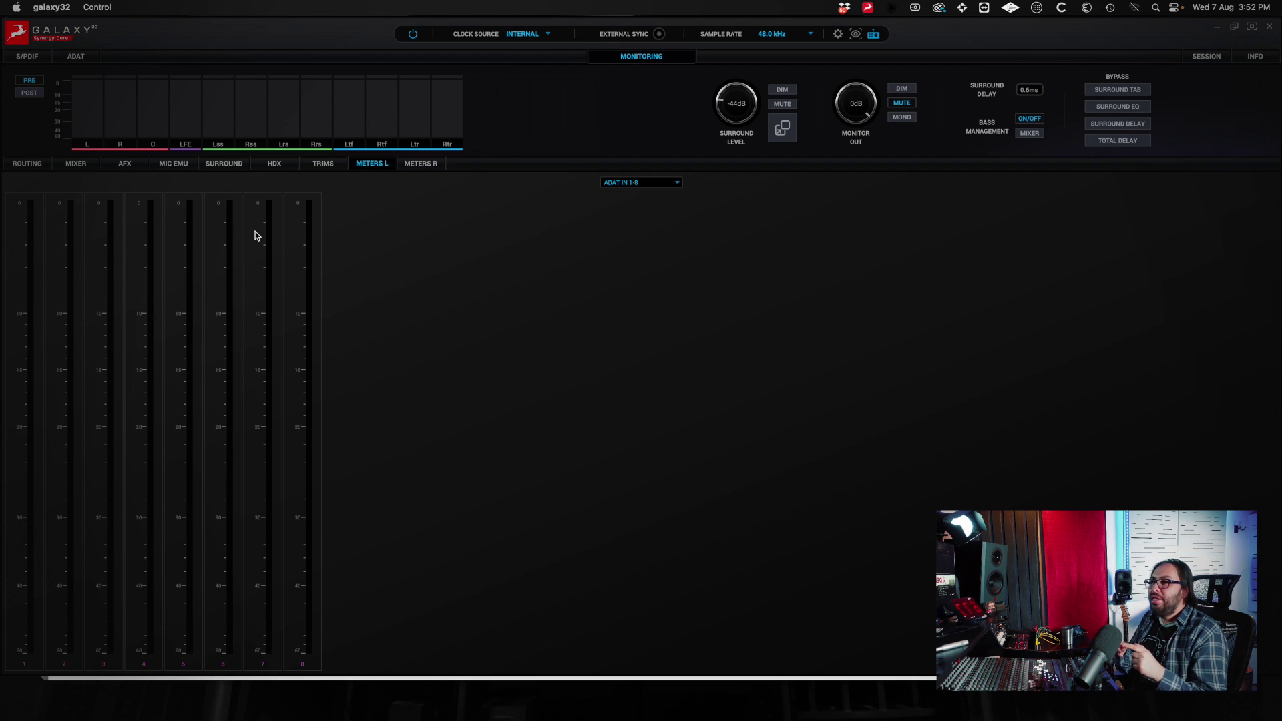
click(629, 183)
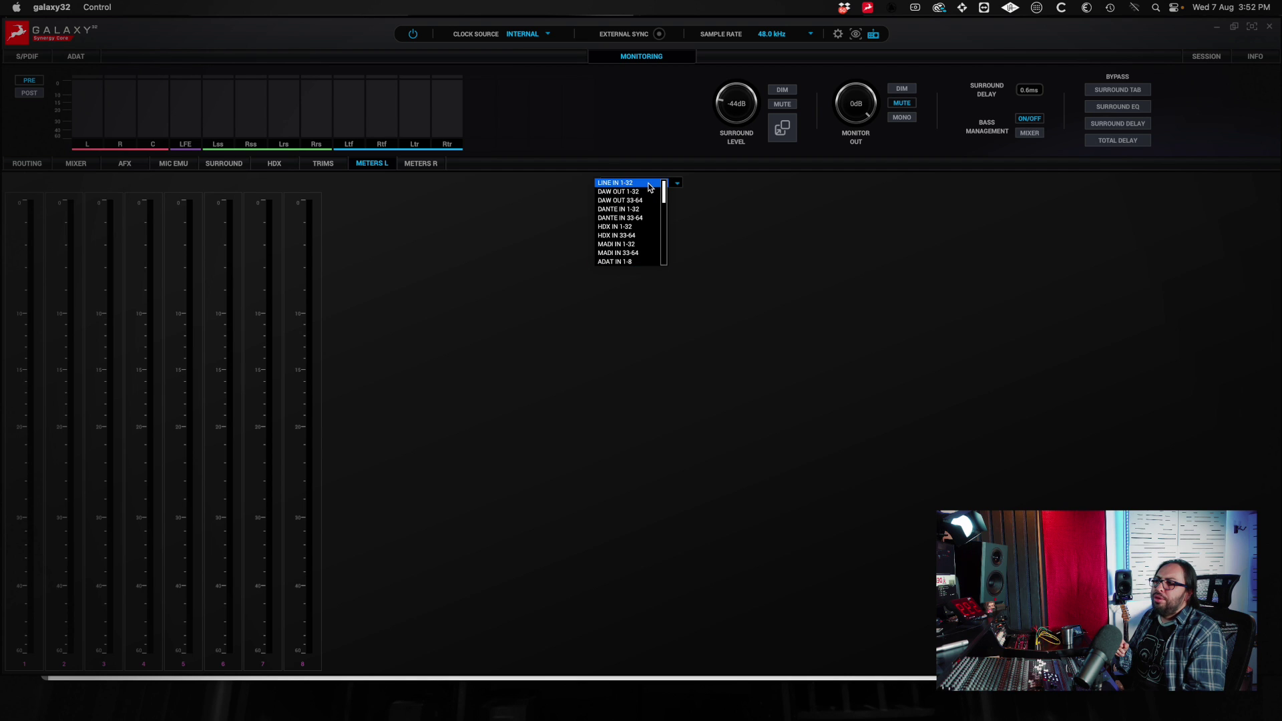
click(648, 184)
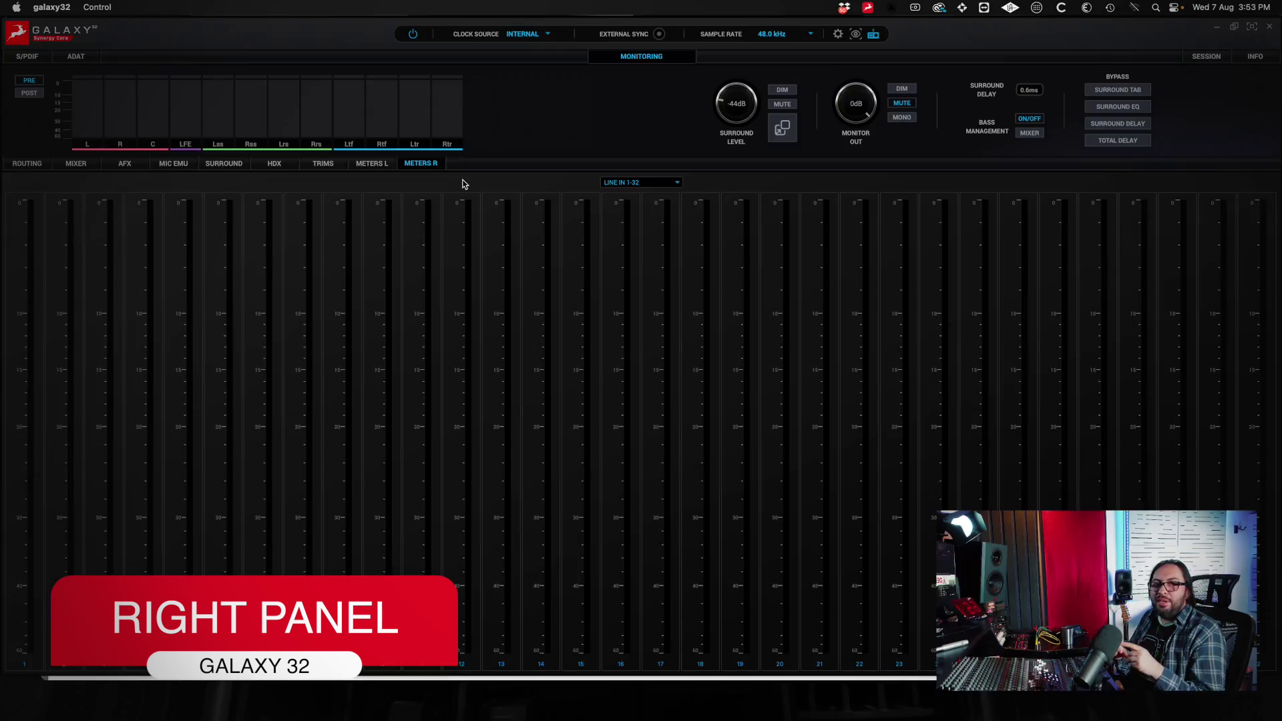
Step: Set the right meter page source to LINE OUT 1-32
click(658, 183)
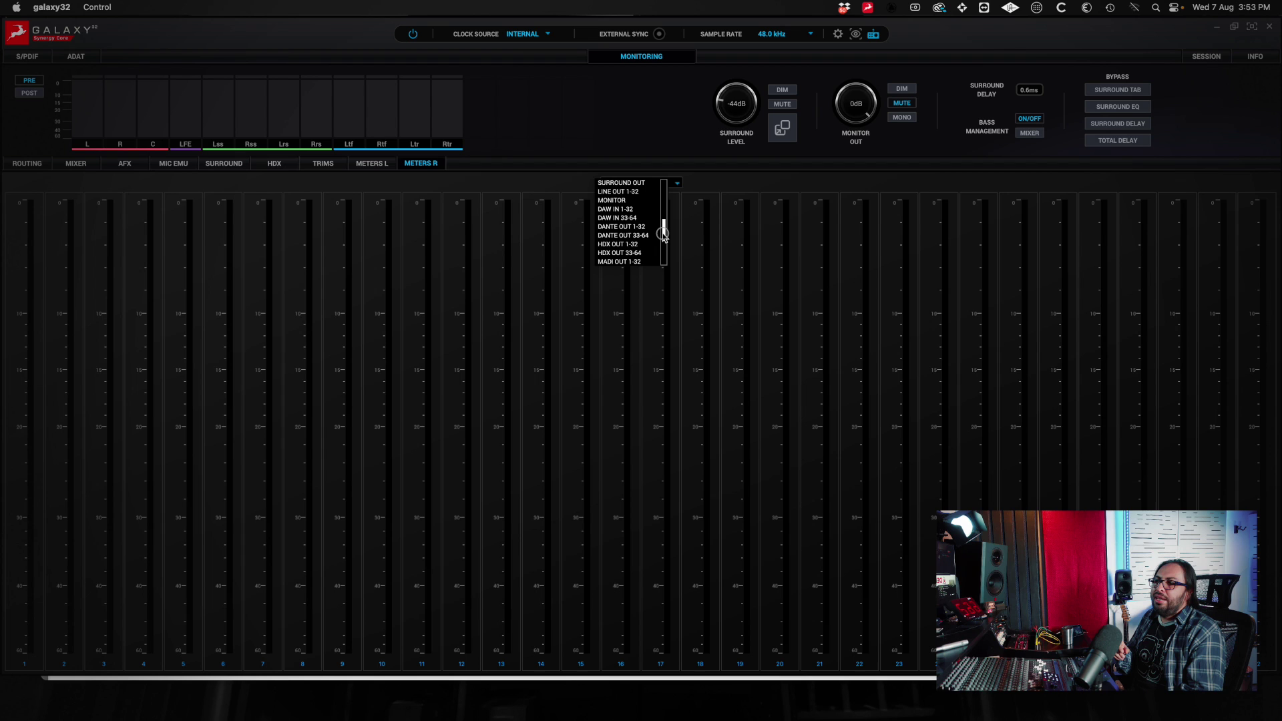
click(640, 192)
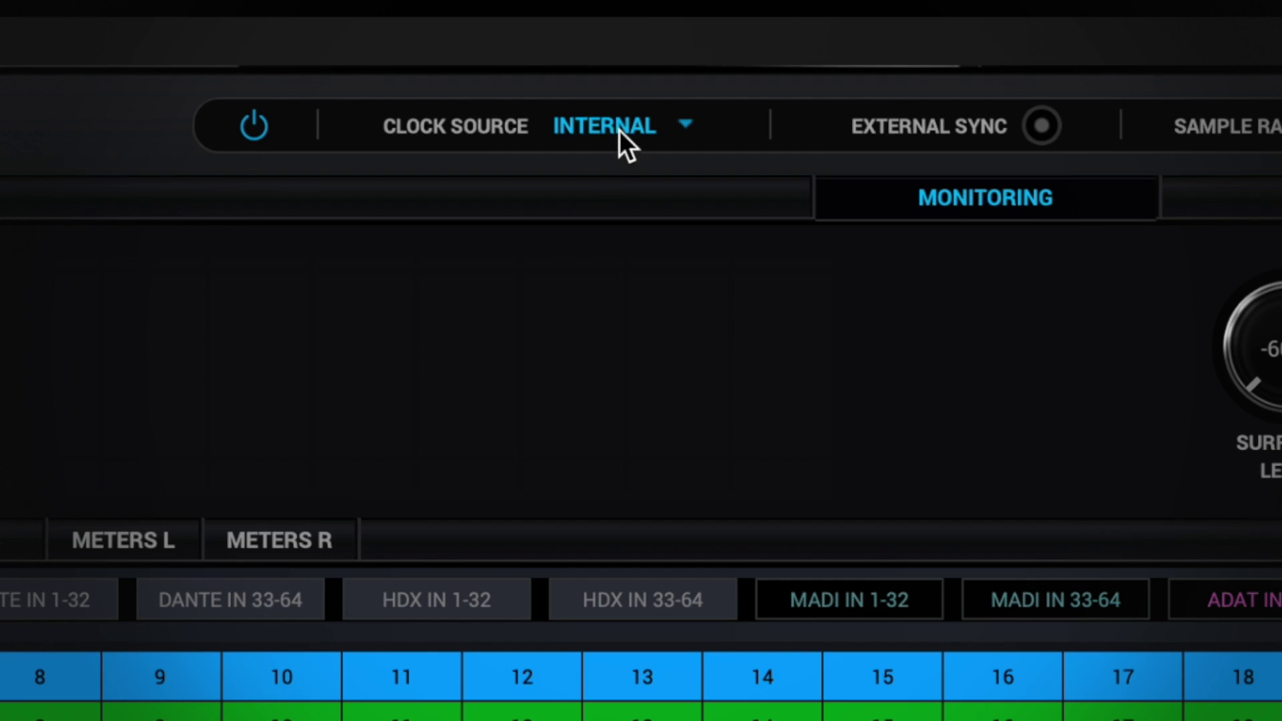
click(619, 129)
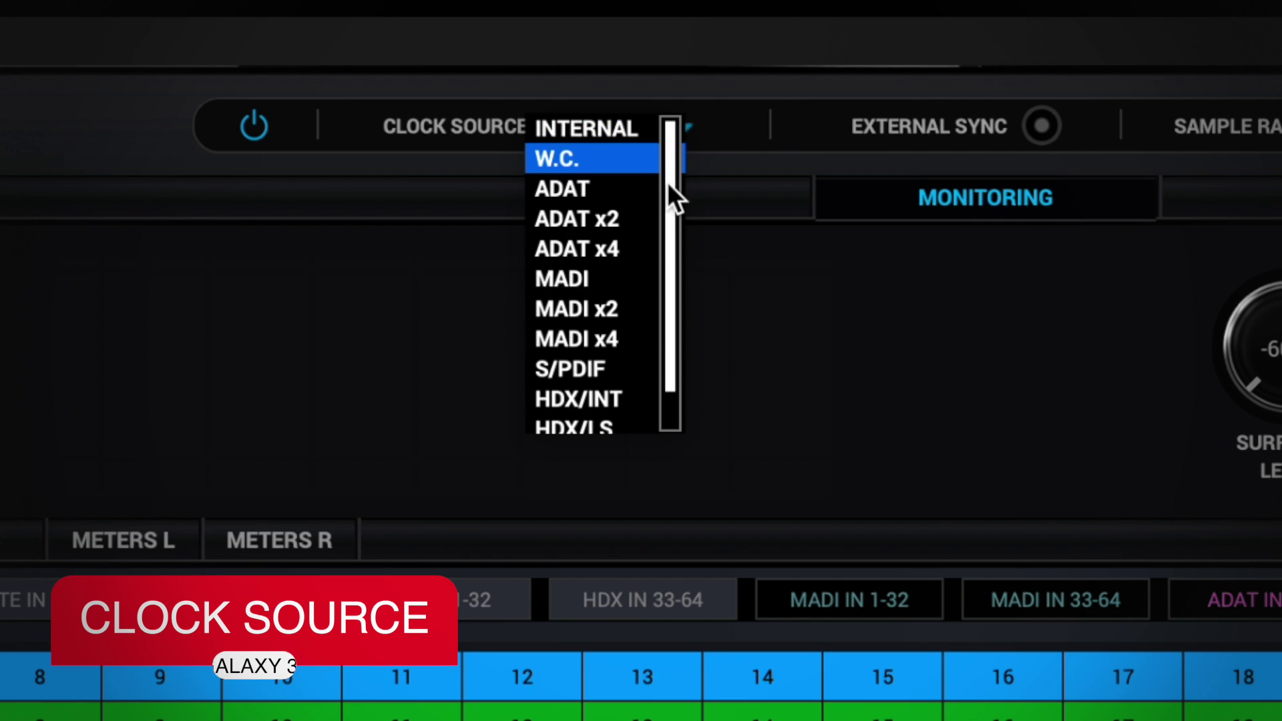
mouse_move(667, 182)
mouse_down()
mouse_move(664, 225)
mouse_move(671, 157)
mouse_up()
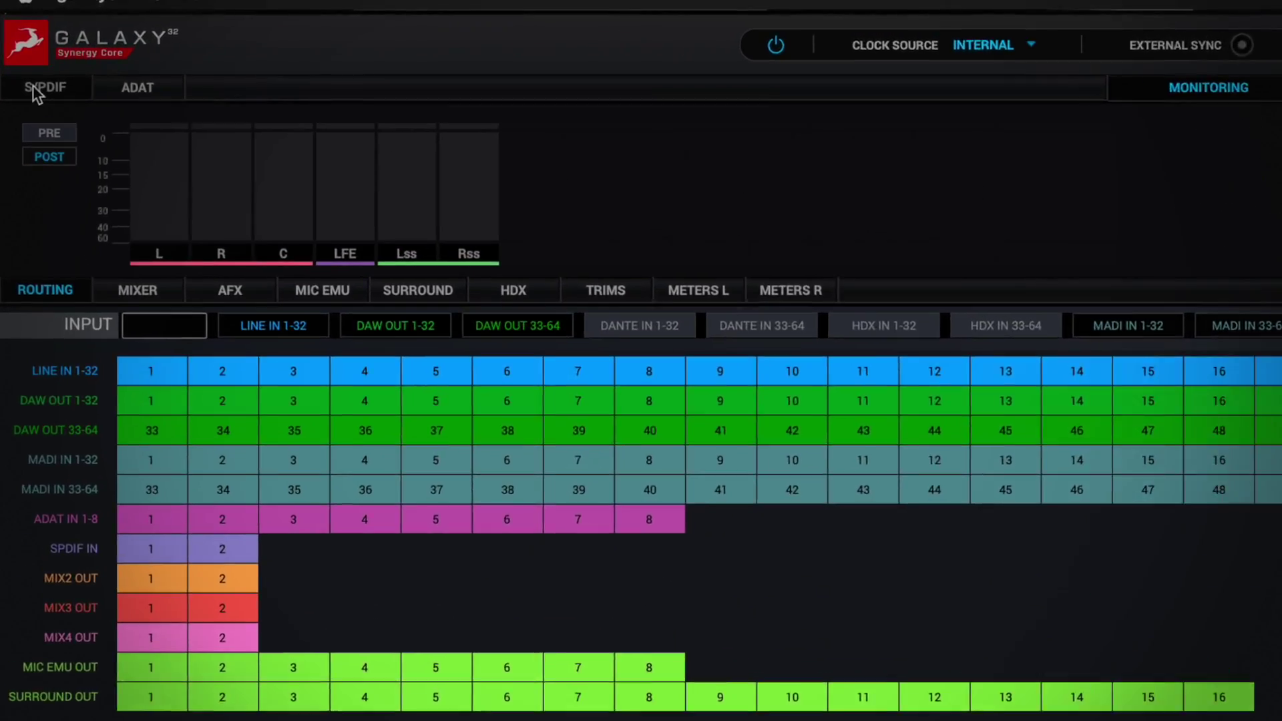
Step: Raise S/PDIF channel 1 trim, link channels 1 and 2, and set both to 2 dB
click(30, 72)
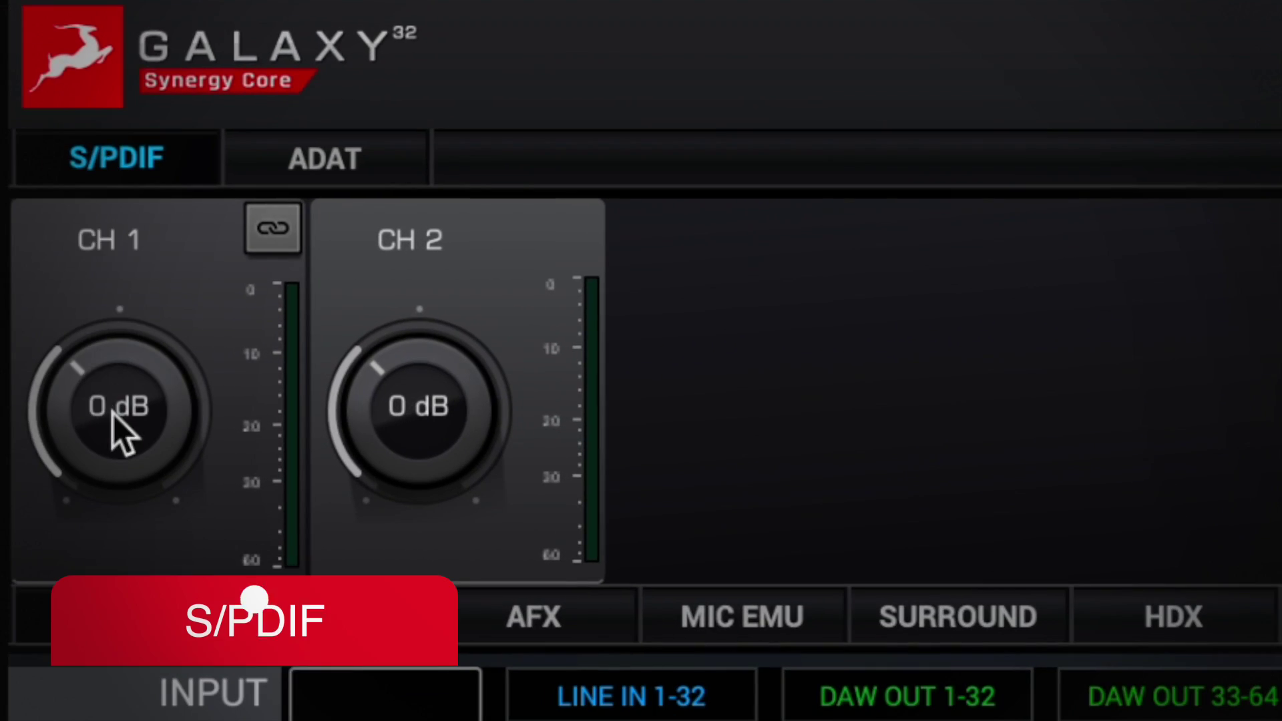
drag(113, 414, 113, 348)
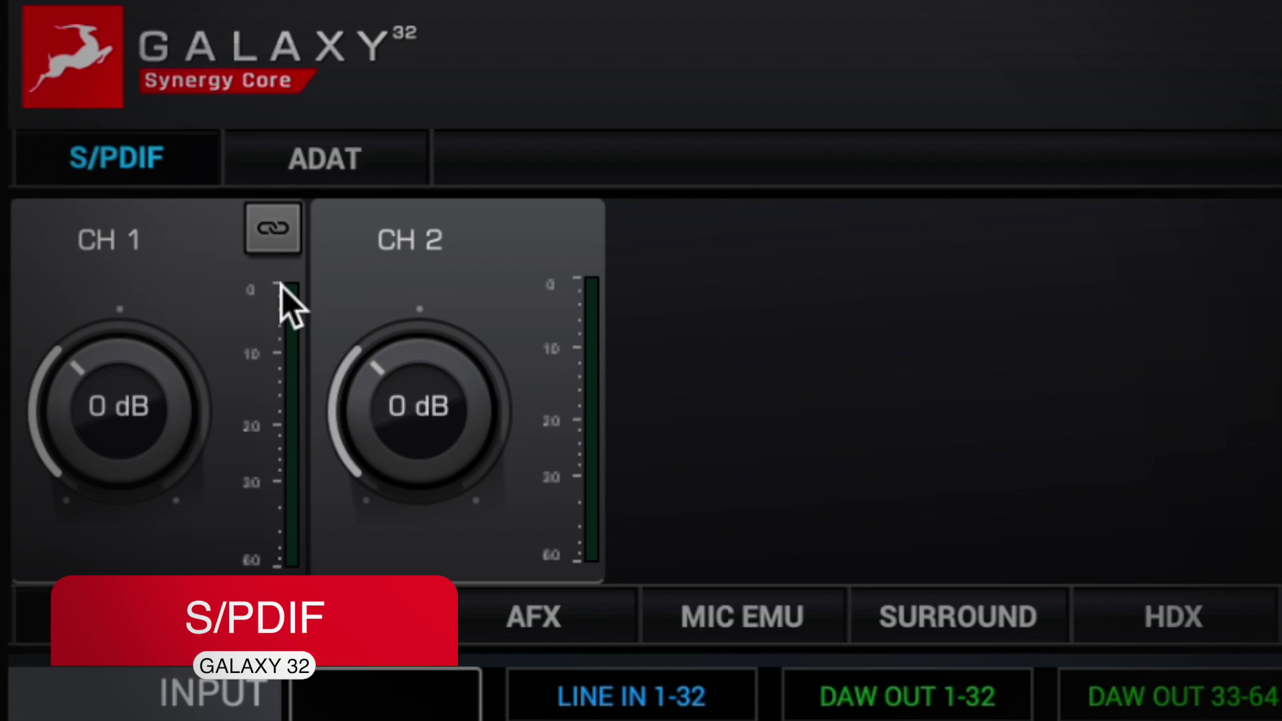
click(280, 247)
mouse_move(403, 446)
mouse_down()
mouse_move(398, 391)
mouse_move(392, 458)
mouse_up()
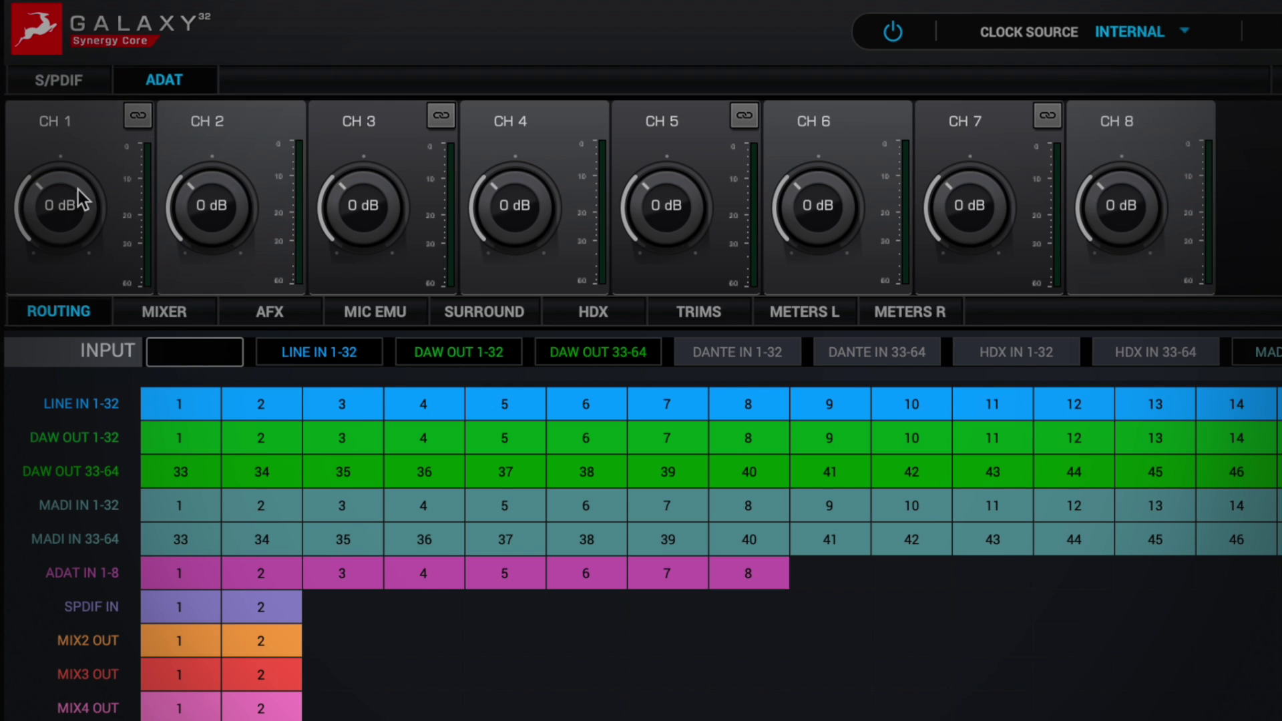
Step: Adjust the ADAT channel 1 trim and enter 5 dB for ADAT channel 5
drag(68, 207, 71, 206)
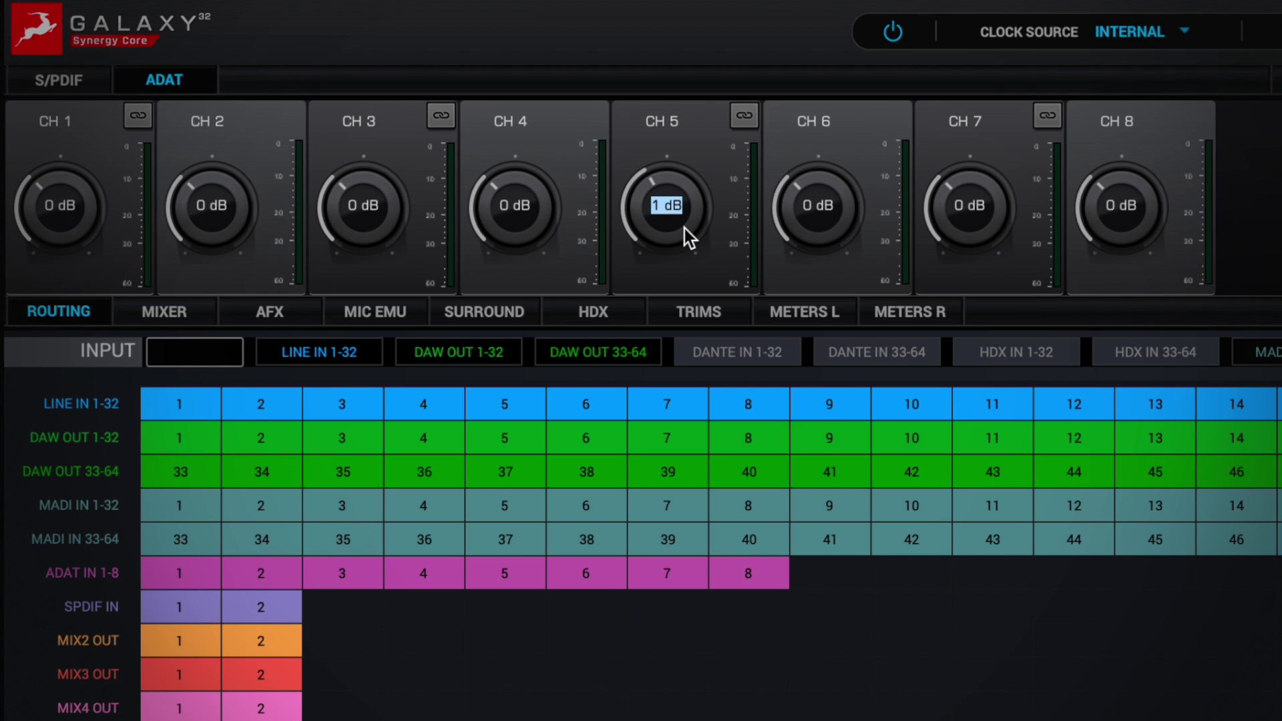
text(5)
key(Return)
Step: Turn the ADAT channel 5 trim back down, then view and dismiss the Save Session dialog
drag(668, 215, 645, 229)
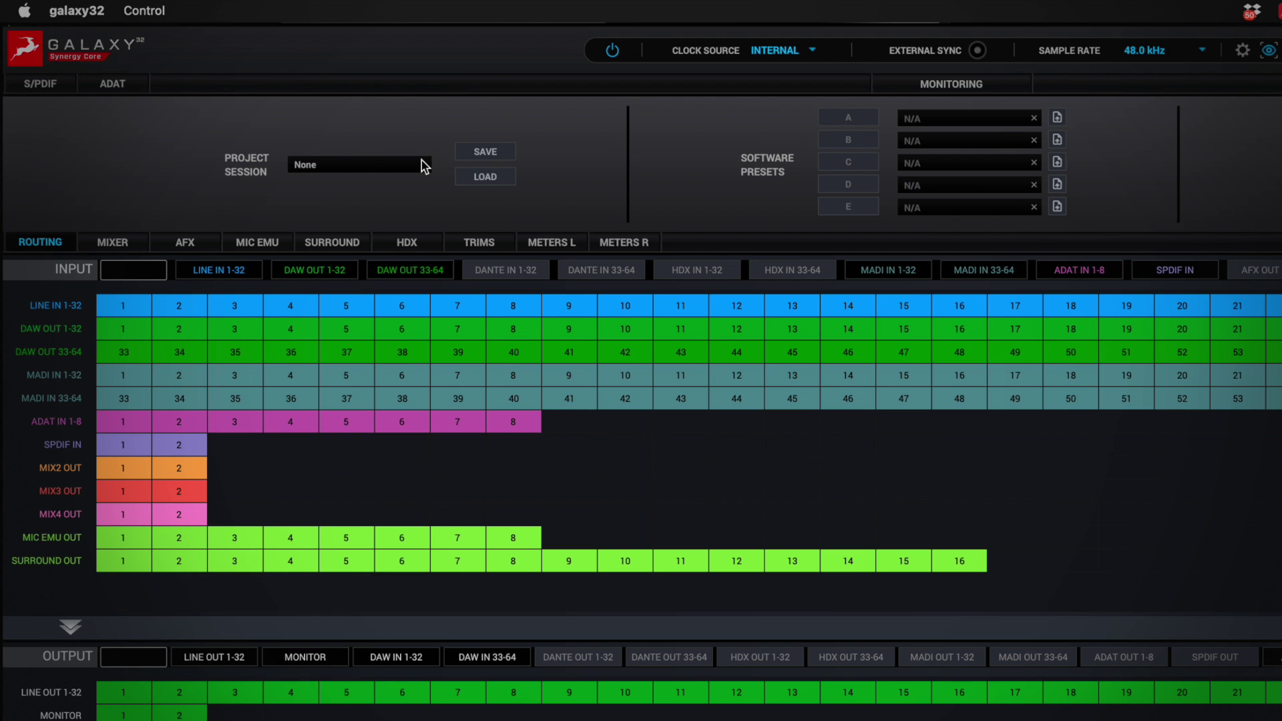
click(484, 154)
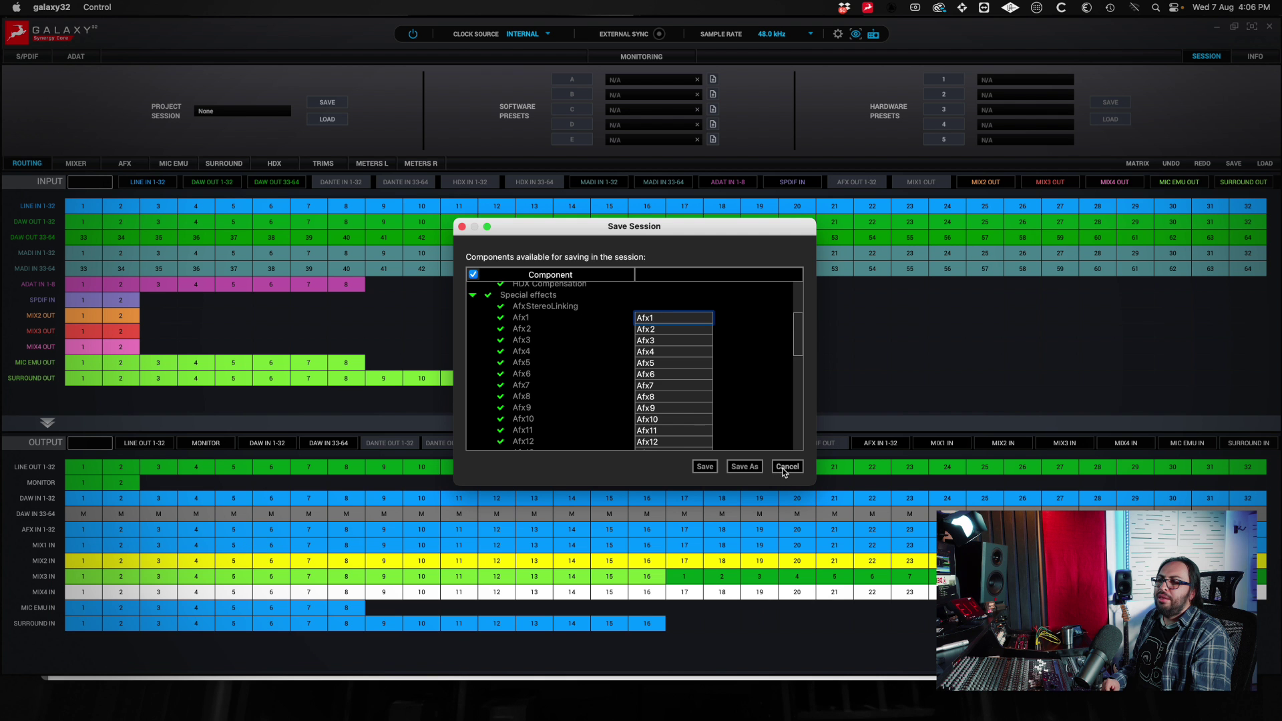
click(1168, 692)
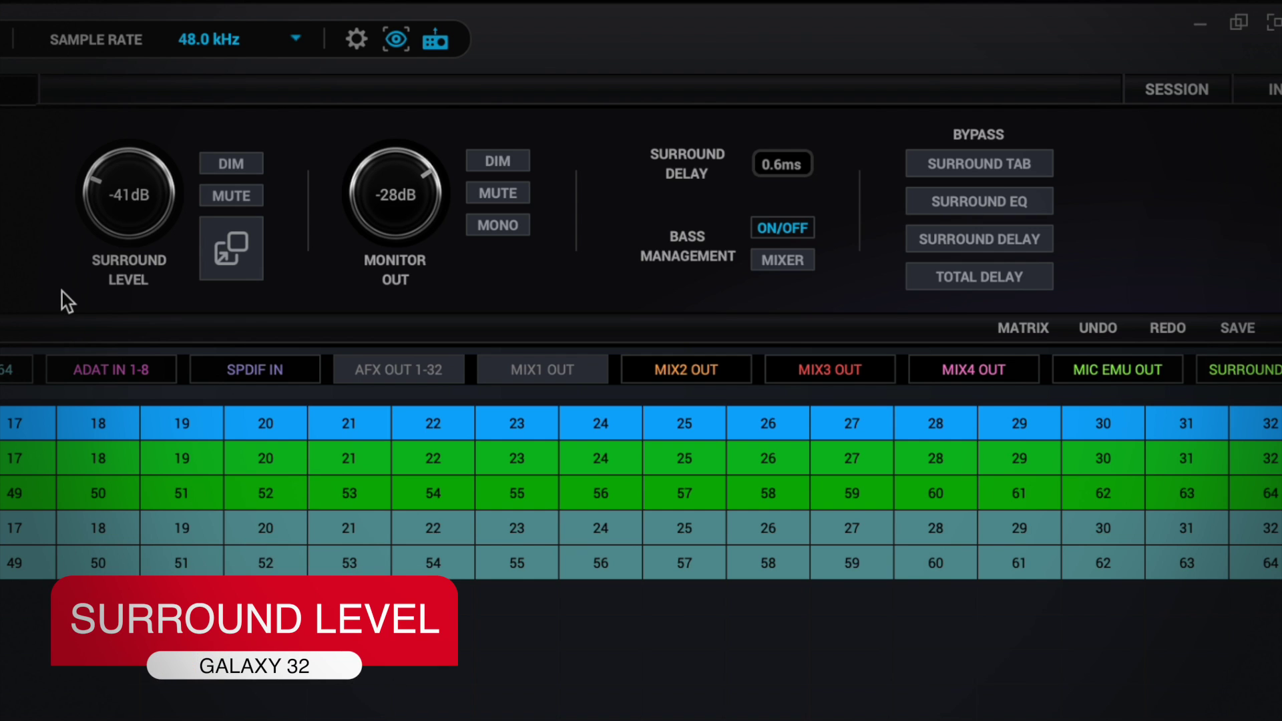
mouse_move(127, 179)
mouse_down()
mouse_move(119, 162)
mouse_move(122, 200)
mouse_up()
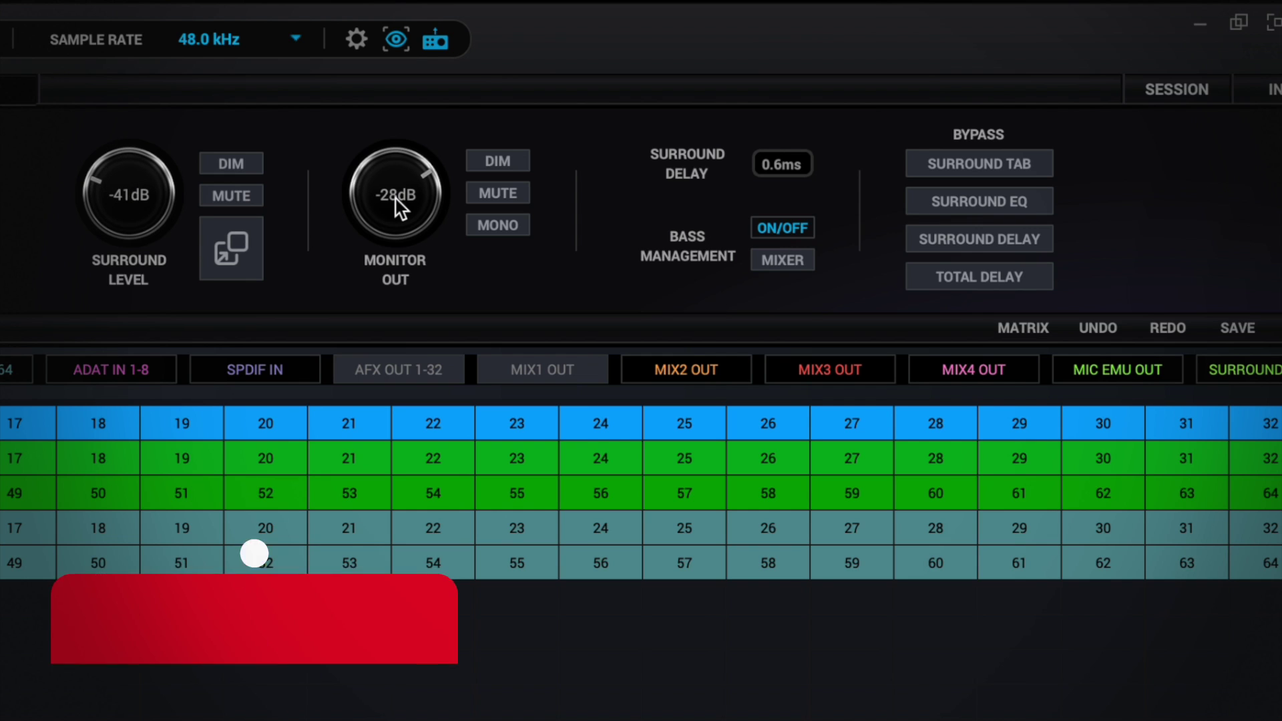
mouse_move(399, 207)
mouse_down()
mouse_move(398, 217)
mouse_move(396, 204)
mouse_up()
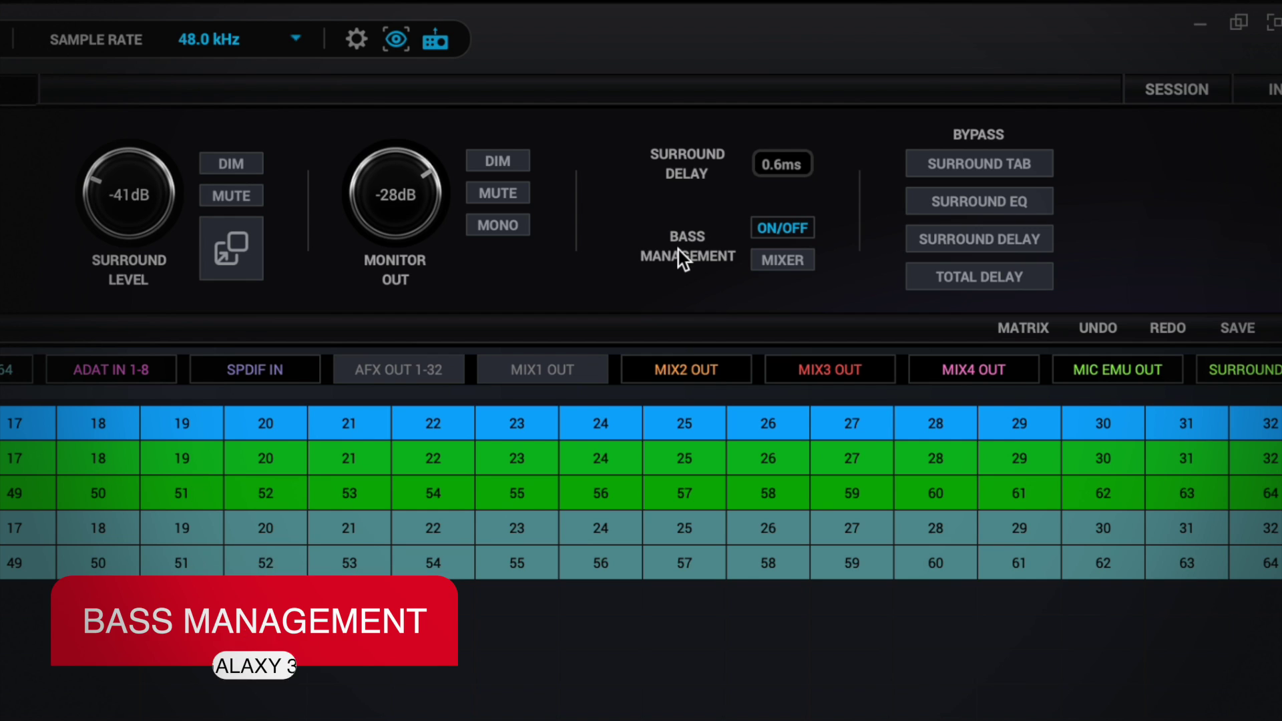
click(780, 237)
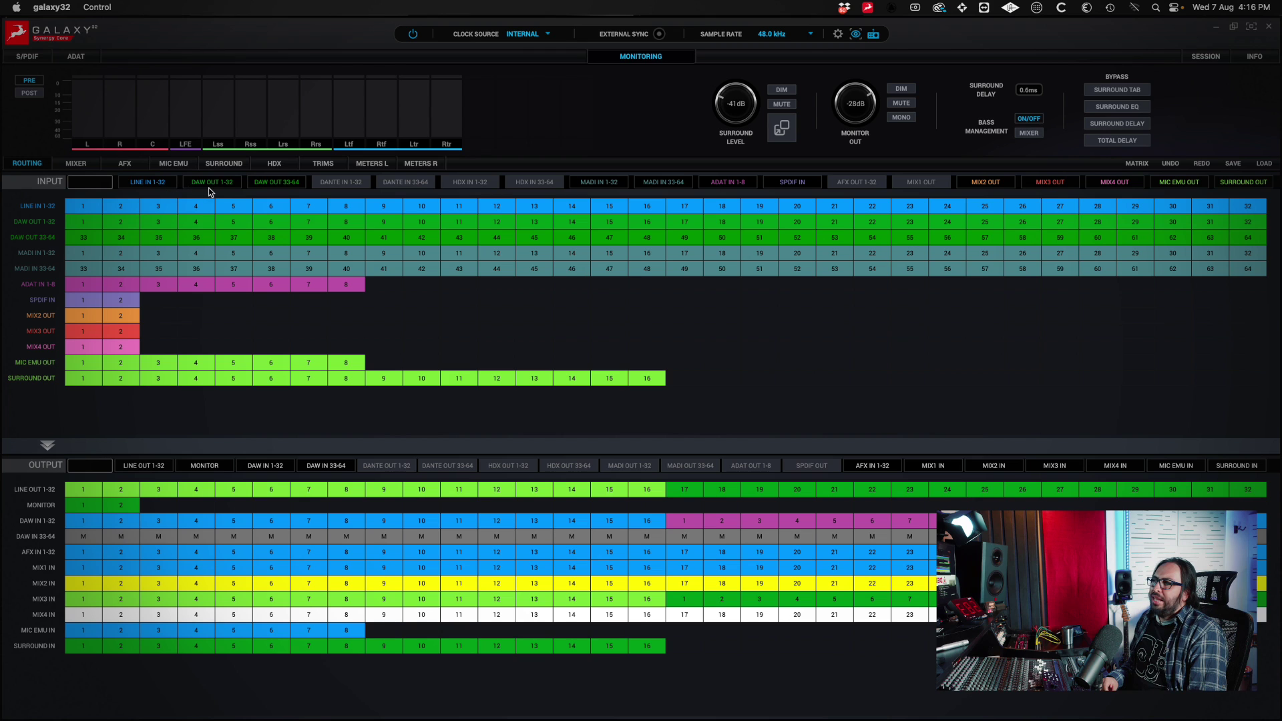
Step: Hide DAW OUT 33-64 from the input grid, toggle DANTE IN 1-32 on and off, and add MIX1 OUT
click(270, 187)
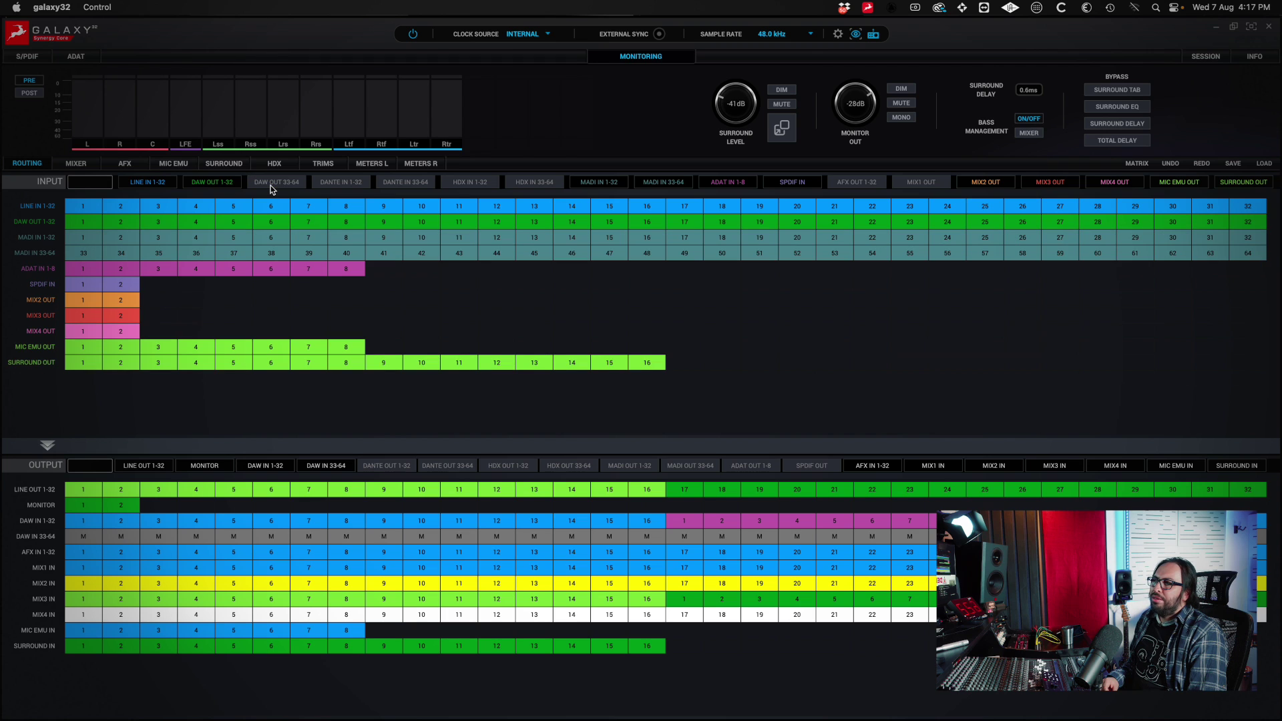
click(347, 187)
click(350, 186)
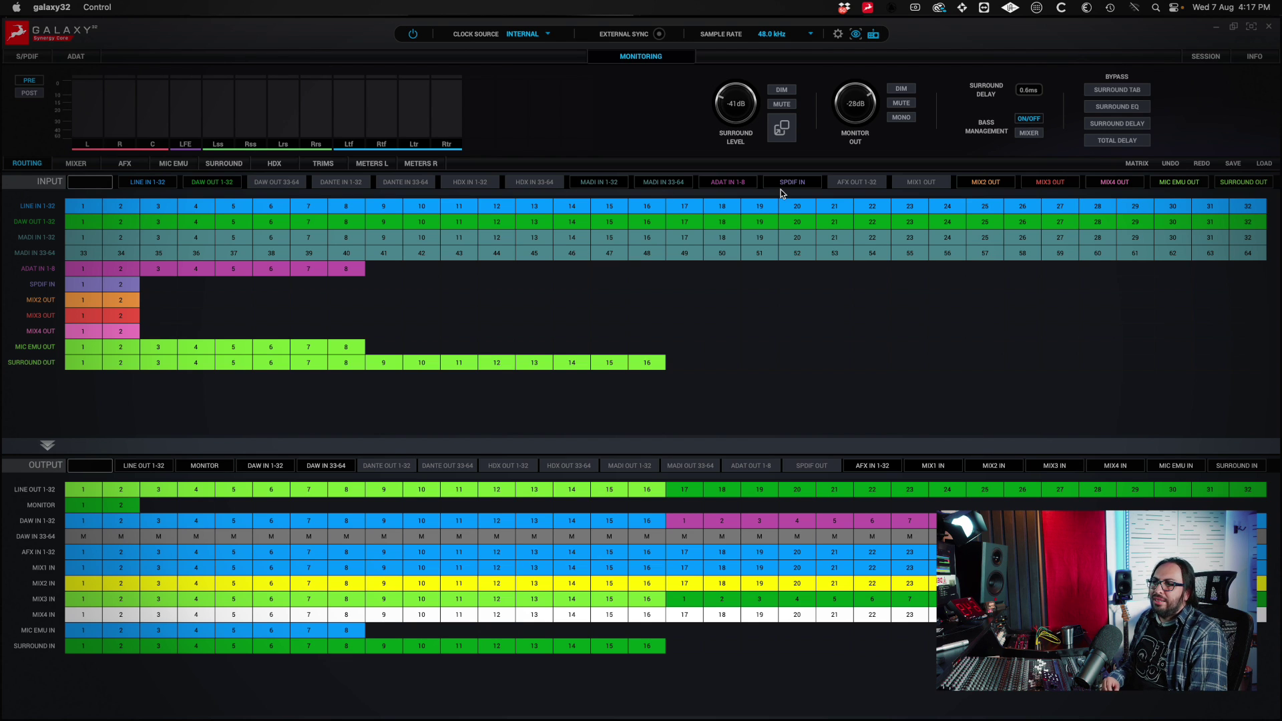
click(919, 183)
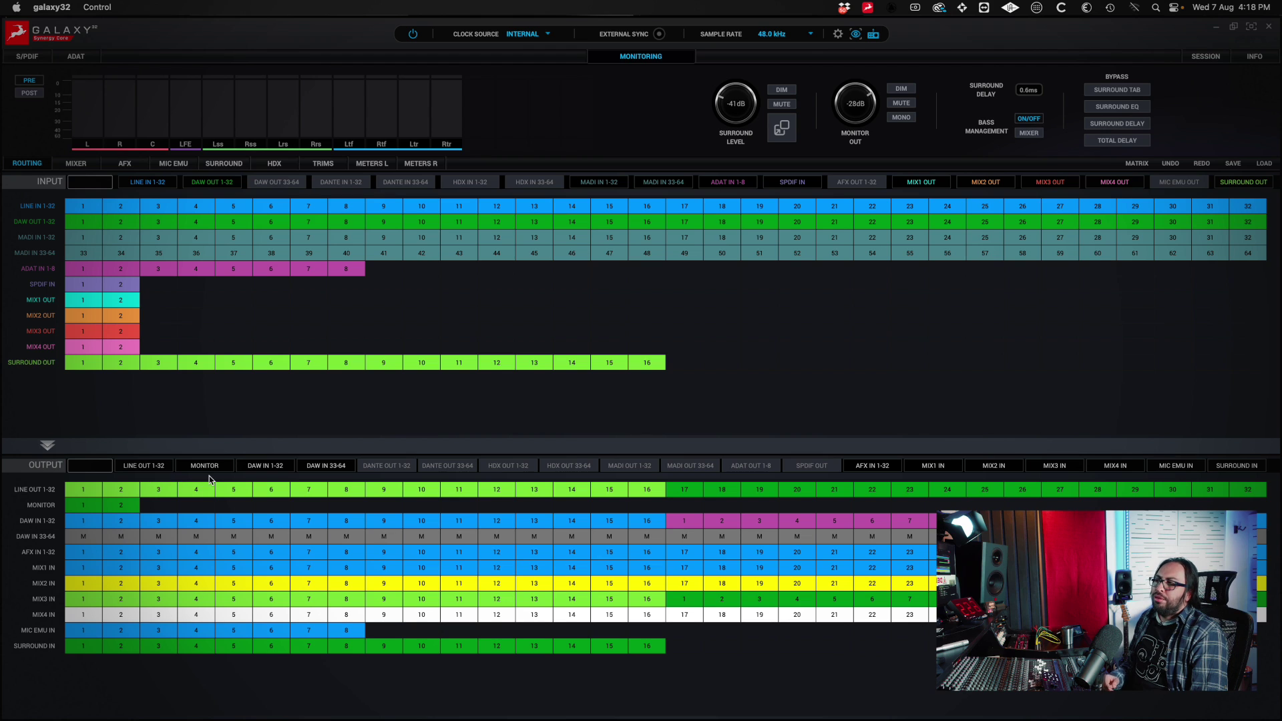
click(311, 470)
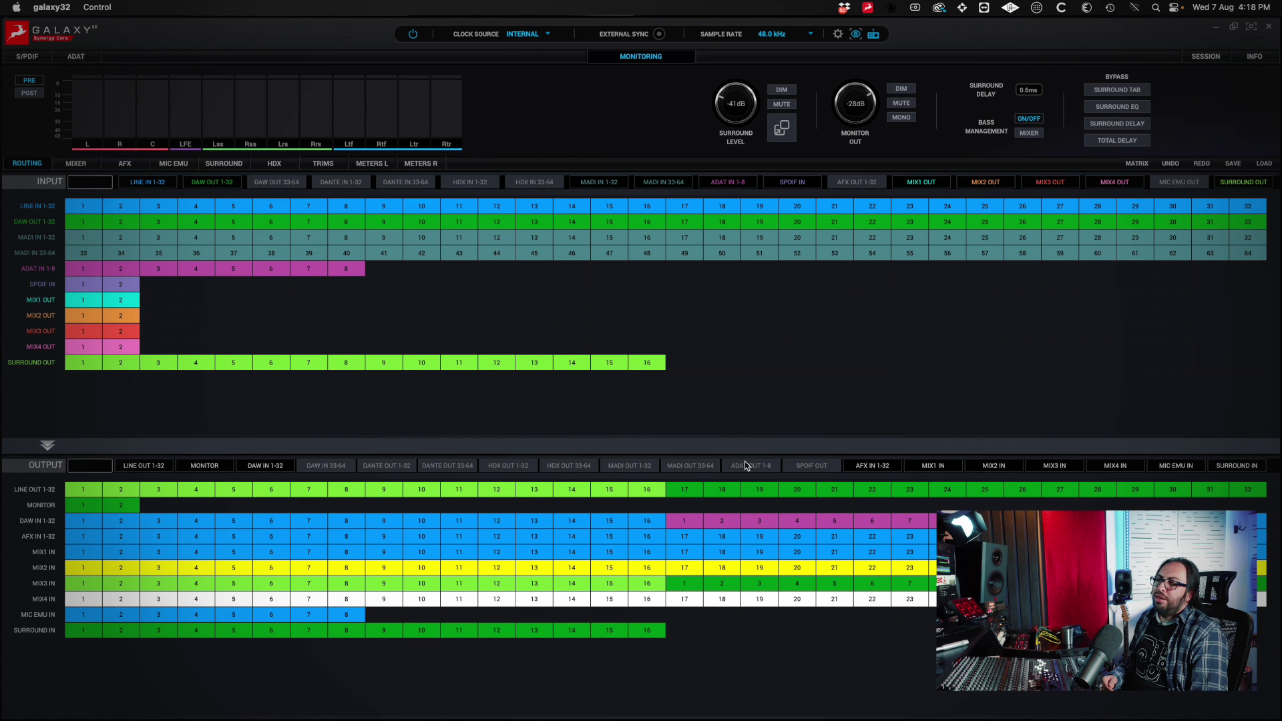
click(807, 466)
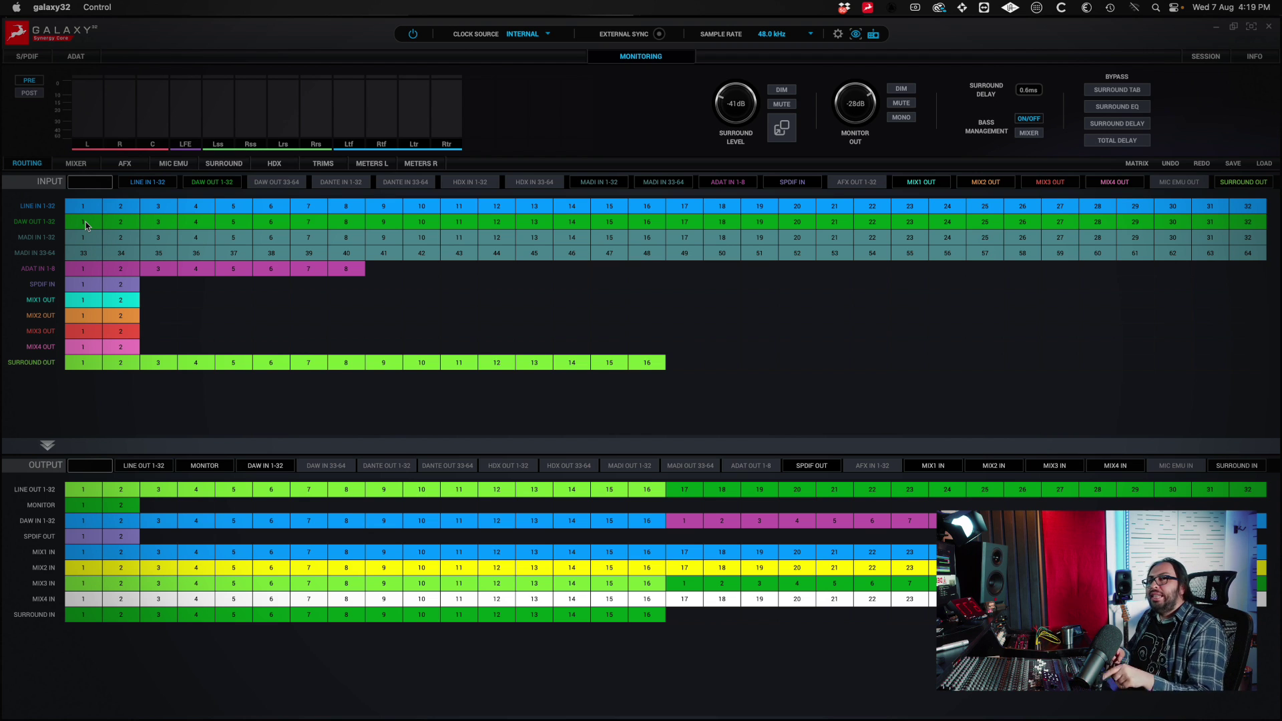
Step: Route ADAT IN 1-8 and then LINE IN 1-8 to DAW inputs 1-8
click(83, 270)
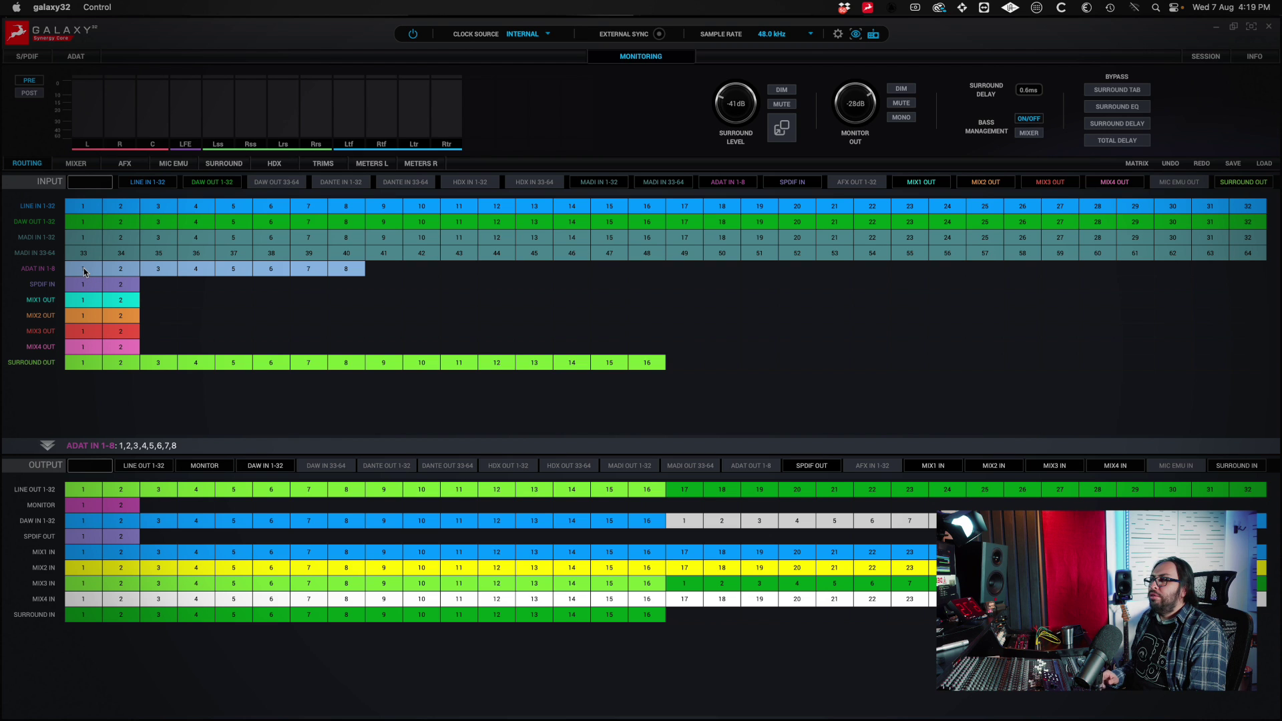
drag(82, 267, 83, 520)
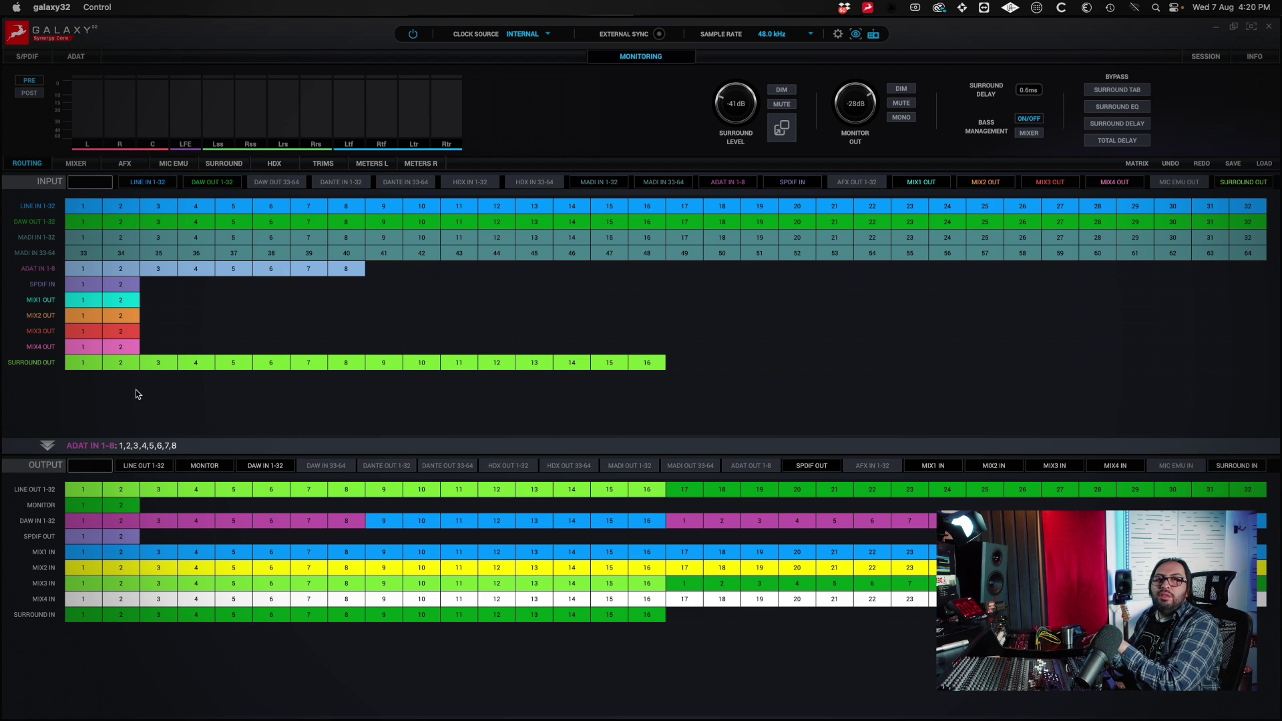
click(89, 203)
drag(345, 207, 85, 208)
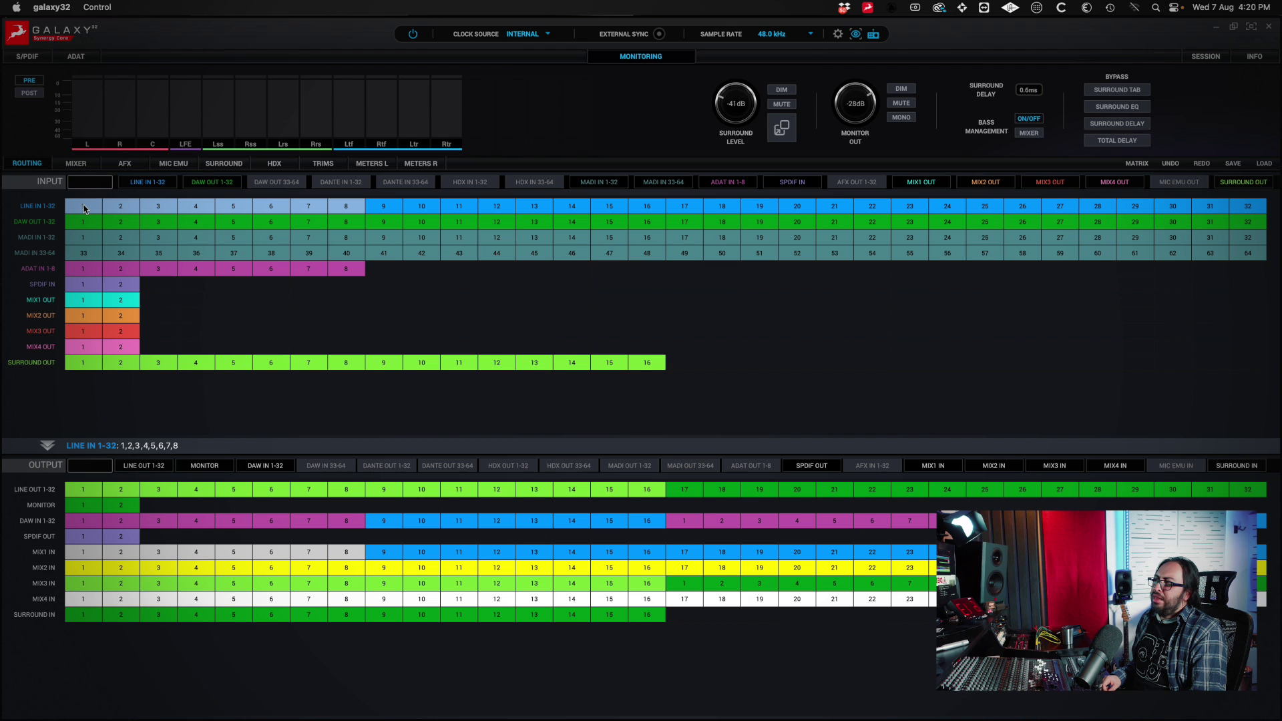
drag(84, 208, 82, 552)
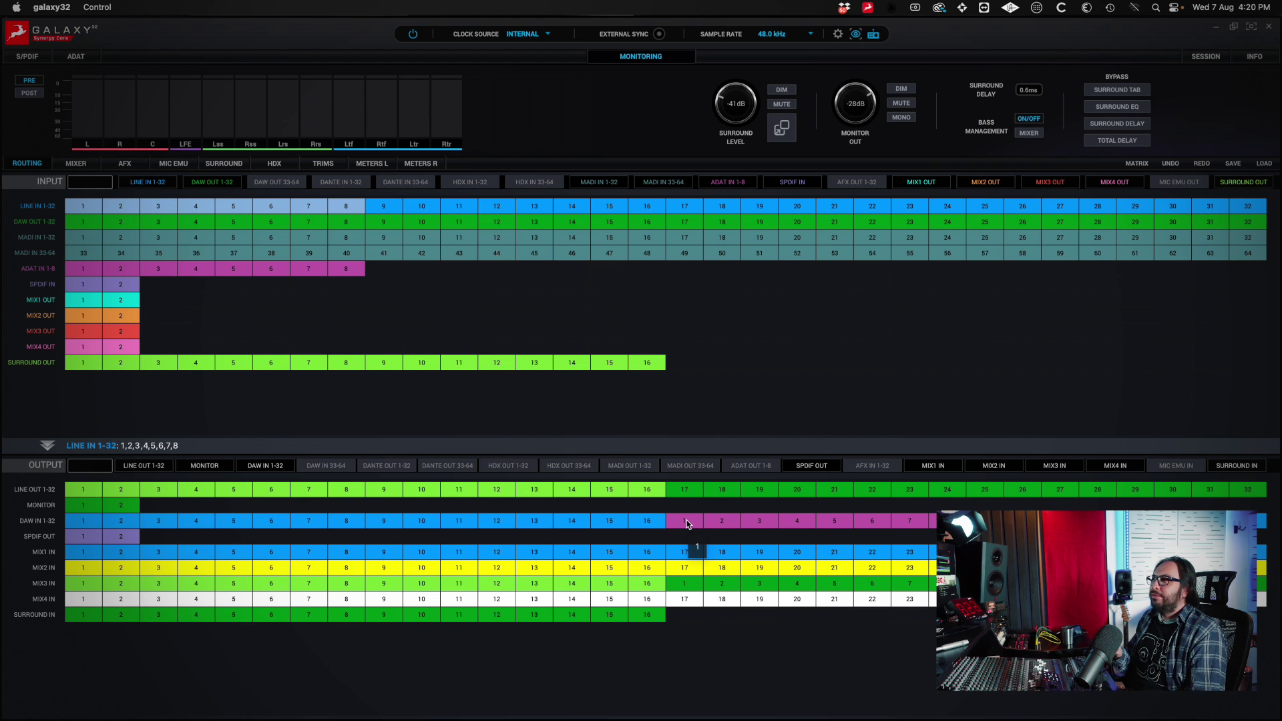
Step: Route DAW OUT 1-16 into the surround inputs
click(84, 222)
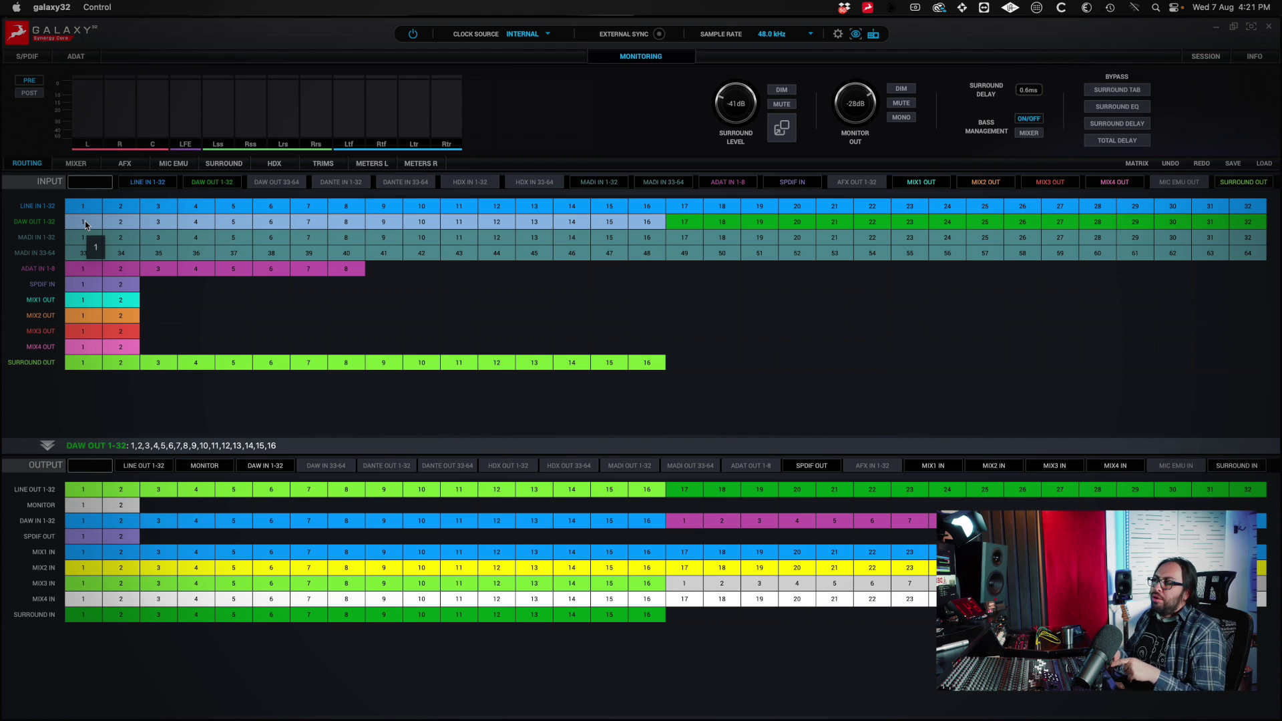
click(84, 226)
click(88, 224)
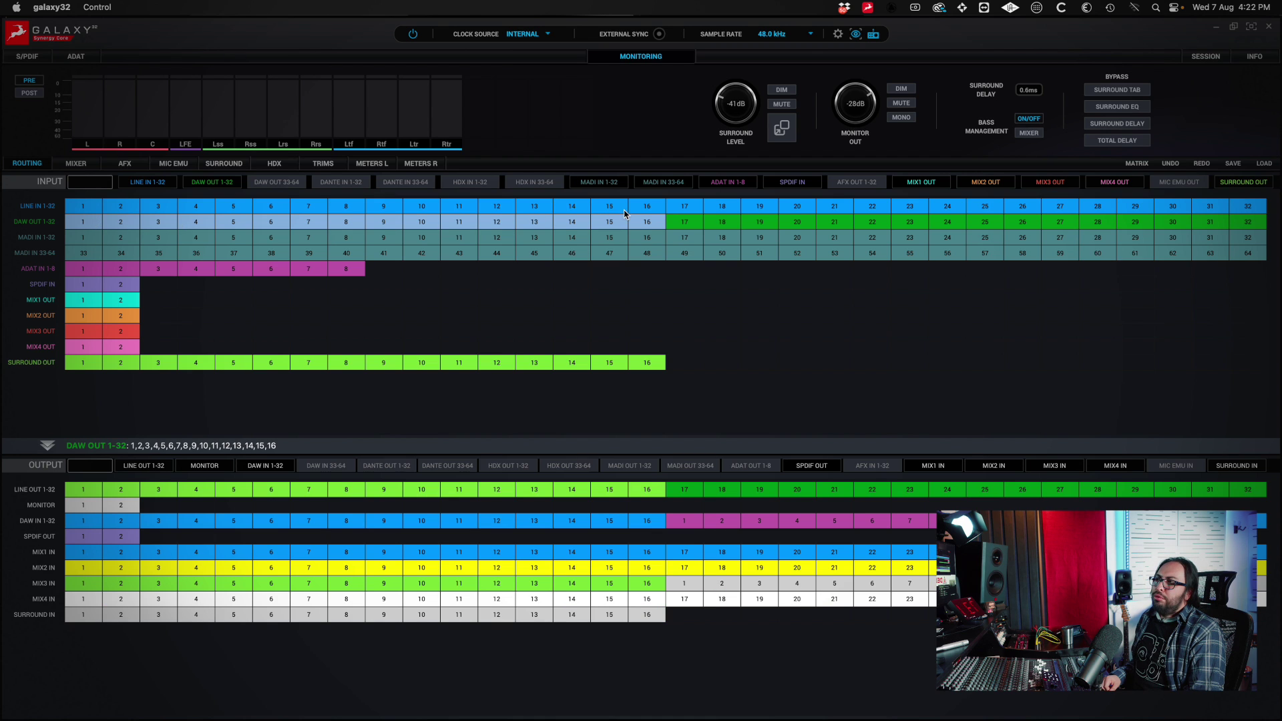
drag(84, 227, 84, 617)
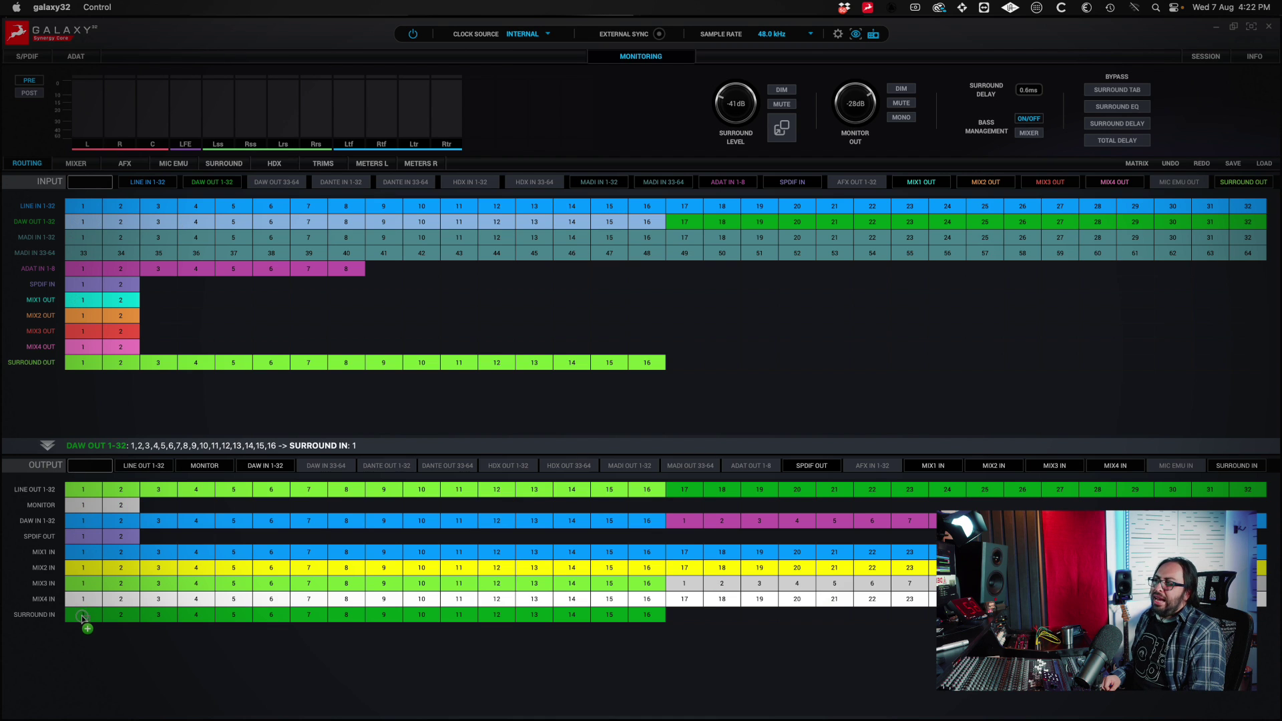
click(81, 366)
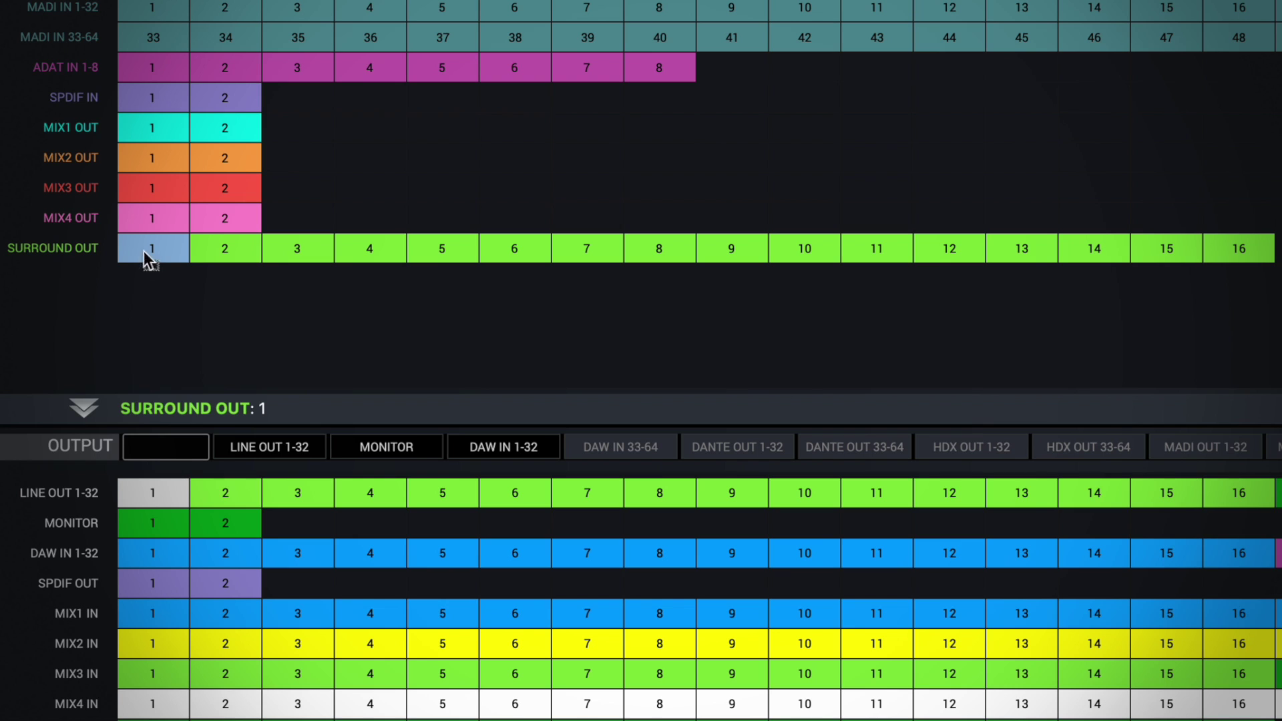
Step: Route surround outputs 1-16 to the line outputs and raise the surround monitoring level
shift+click(1238, 249)
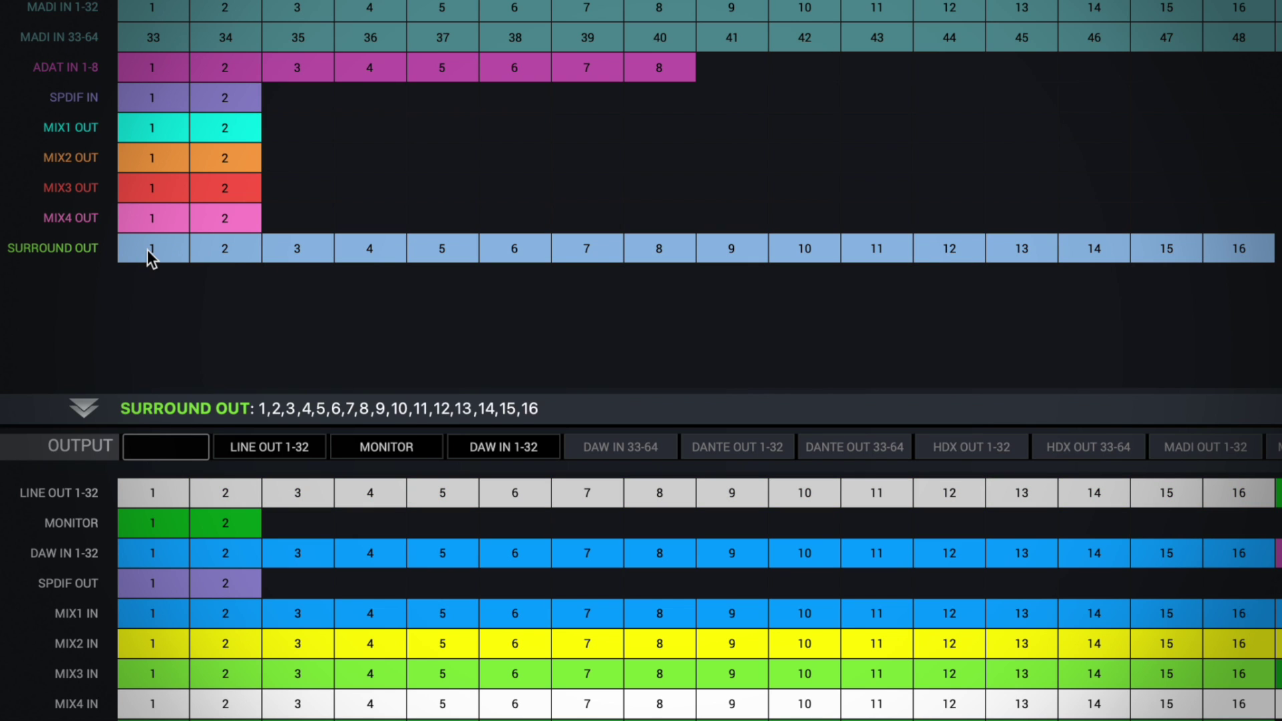
drag(148, 251, 145, 495)
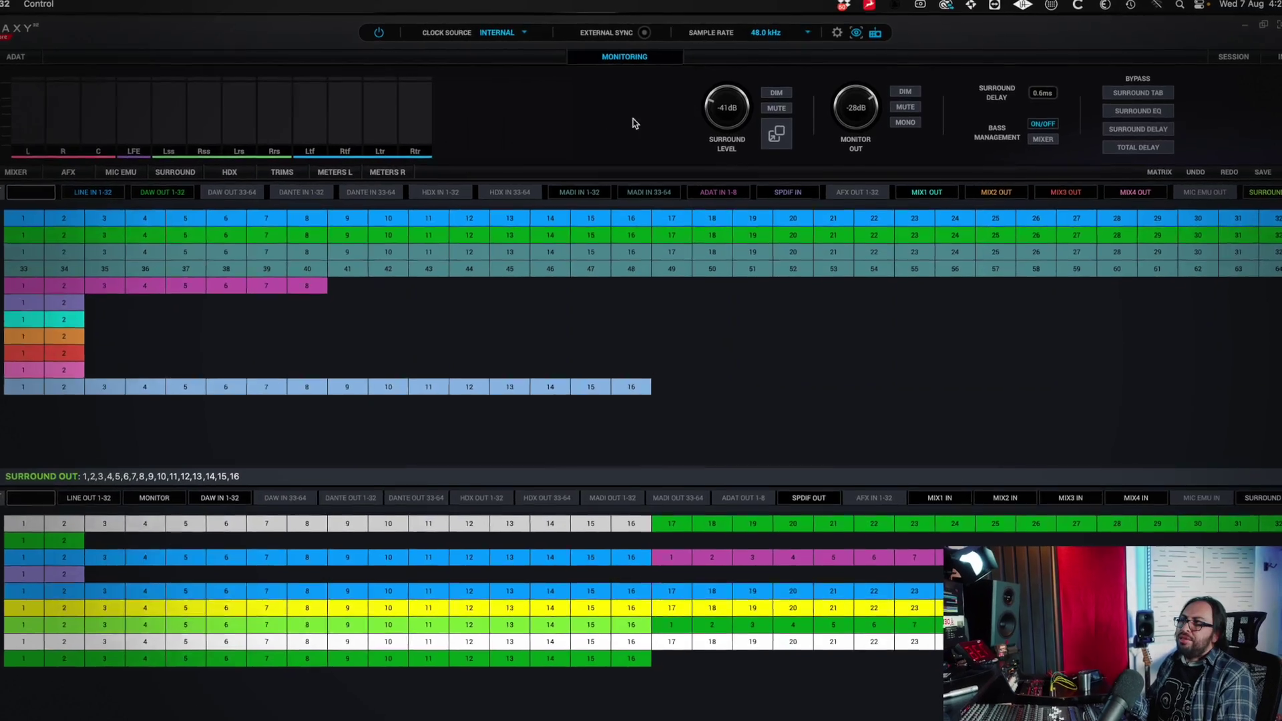
drag(722, 103, 722, 88)
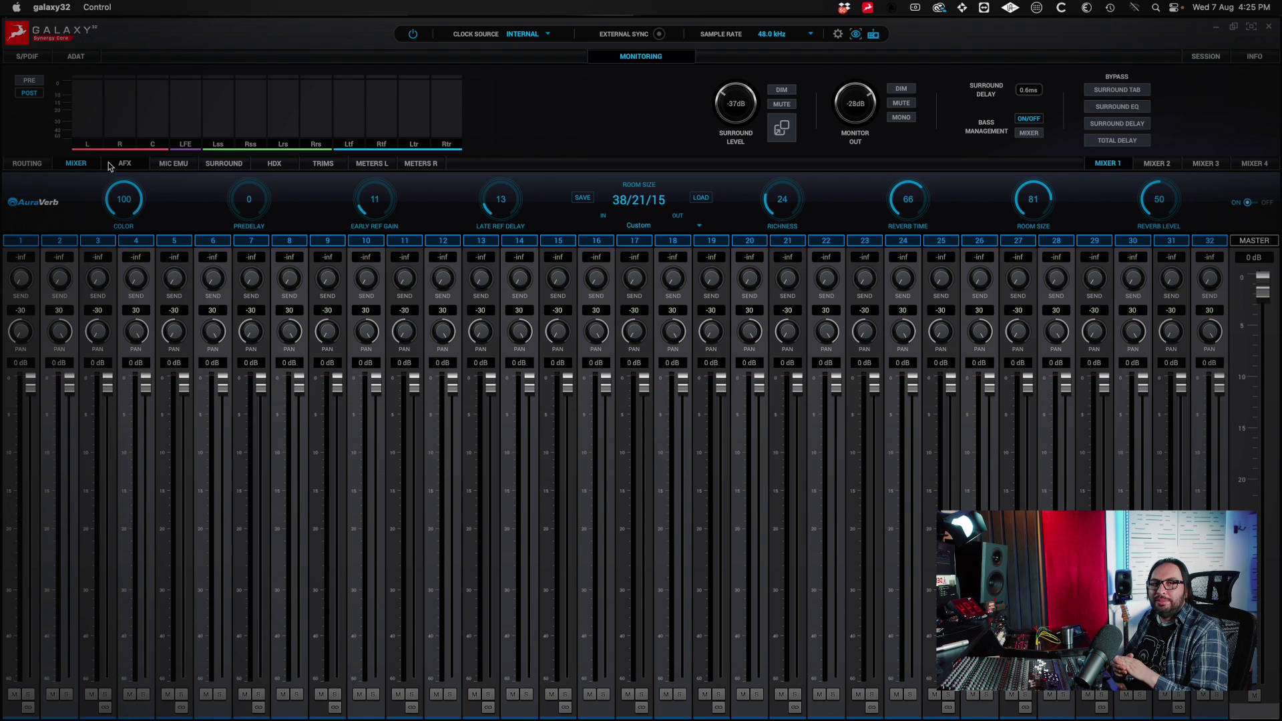
Step: Insert the FET-A76 compressor followed by the VMEQ-5 equalizer on line input 1
click(123, 163)
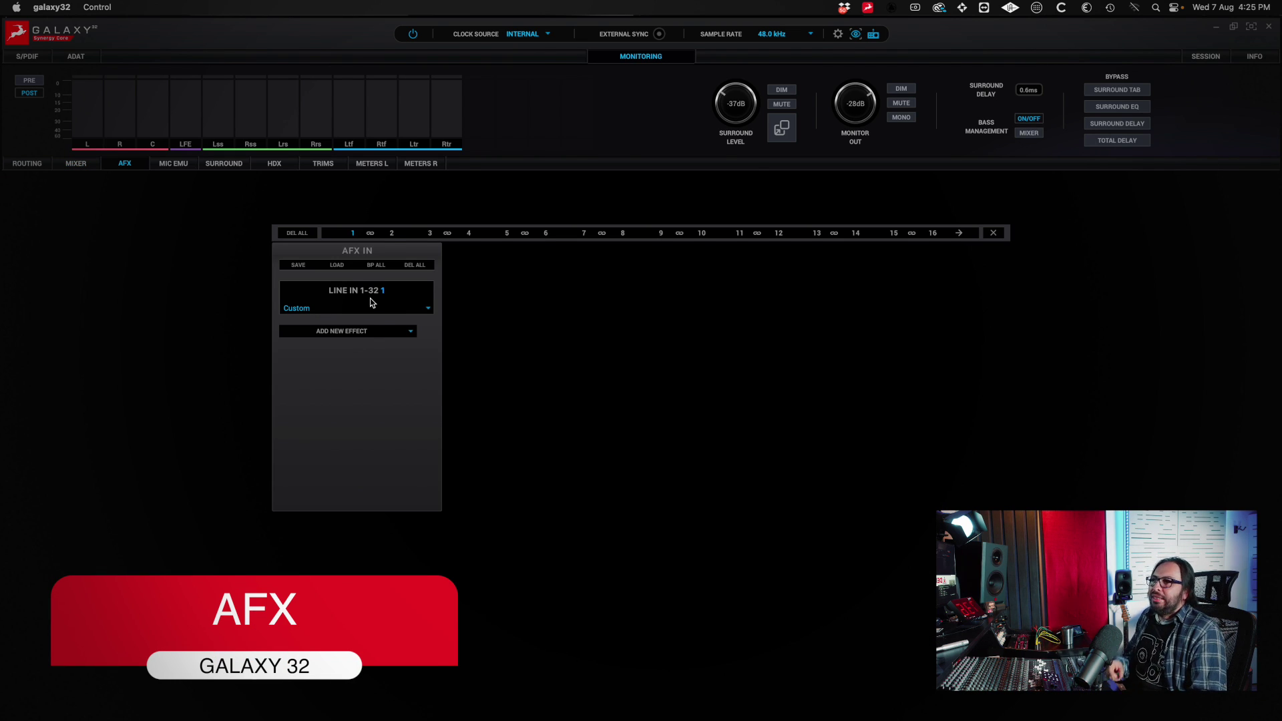
click(360, 332)
mouse_move(357, 345)
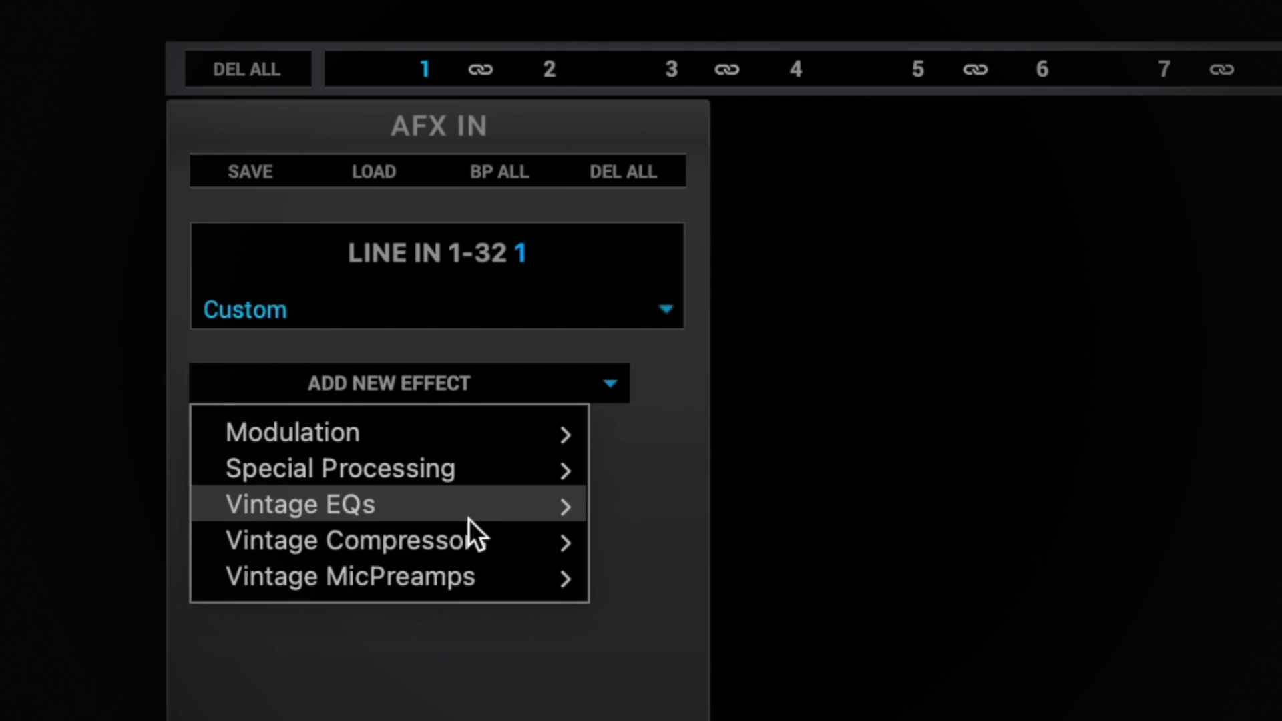
mouse_move(465, 539)
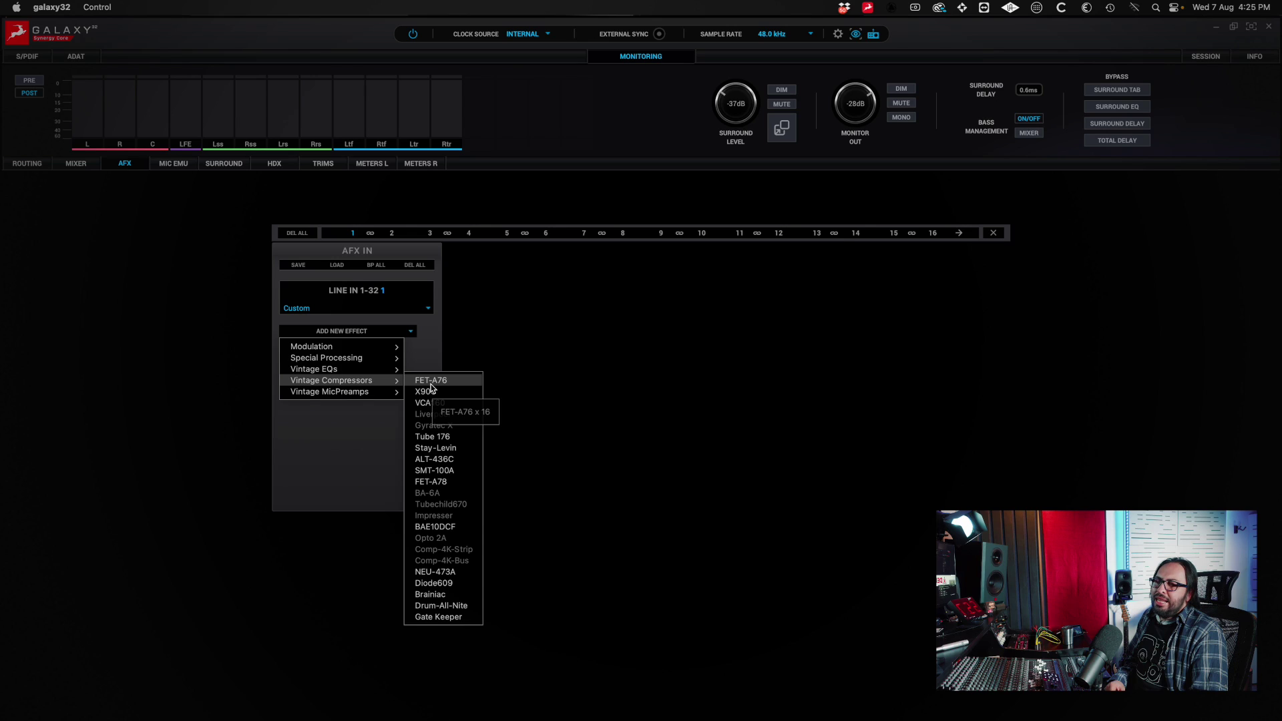
click(430, 383)
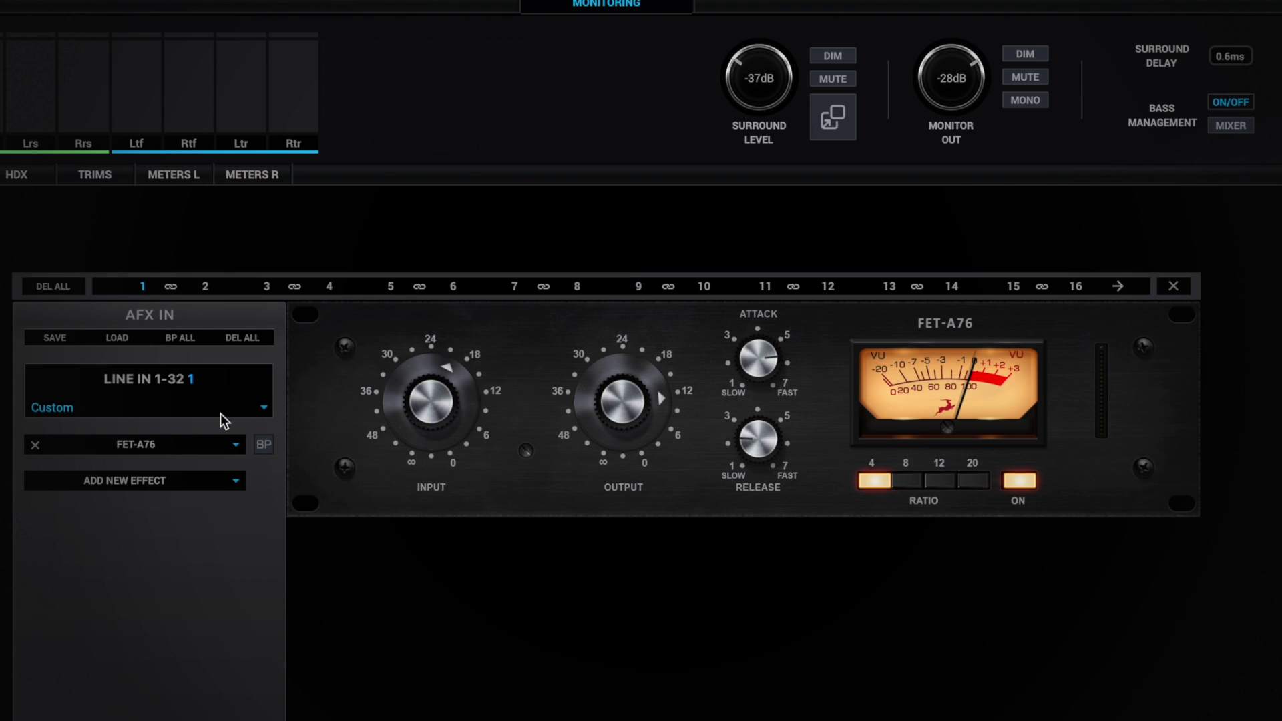
click(194, 482)
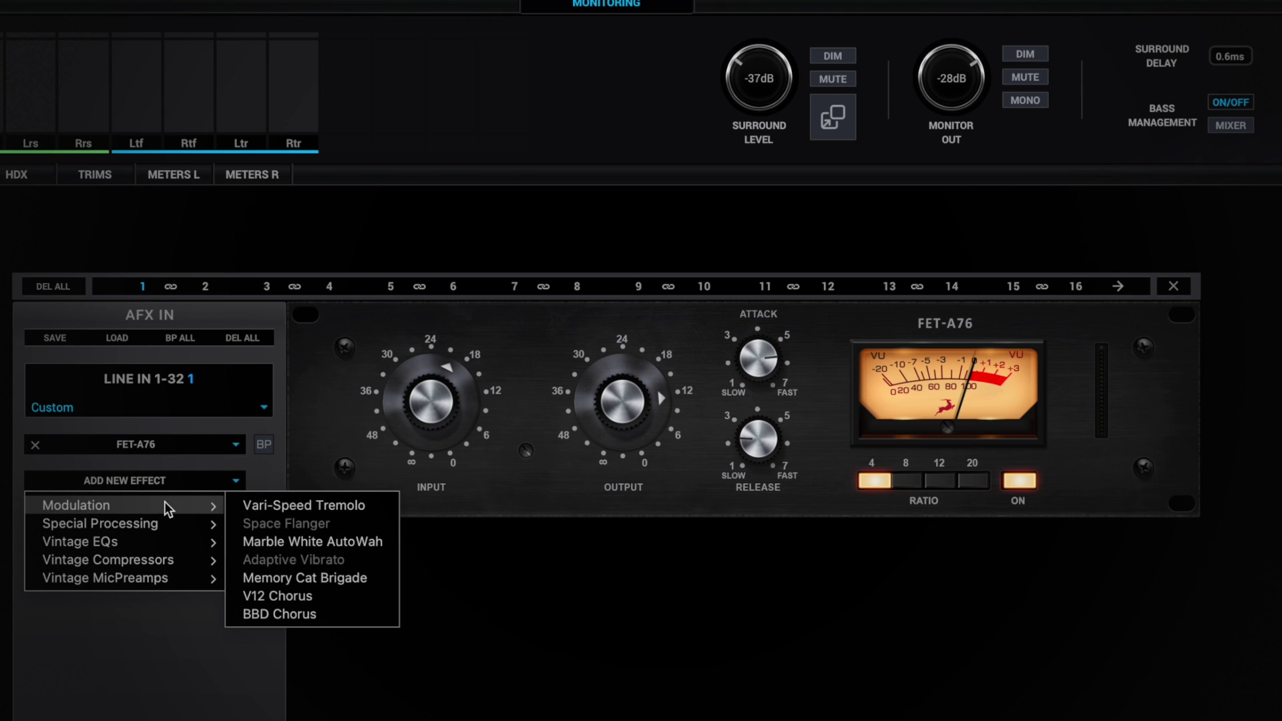
mouse_move(154, 543)
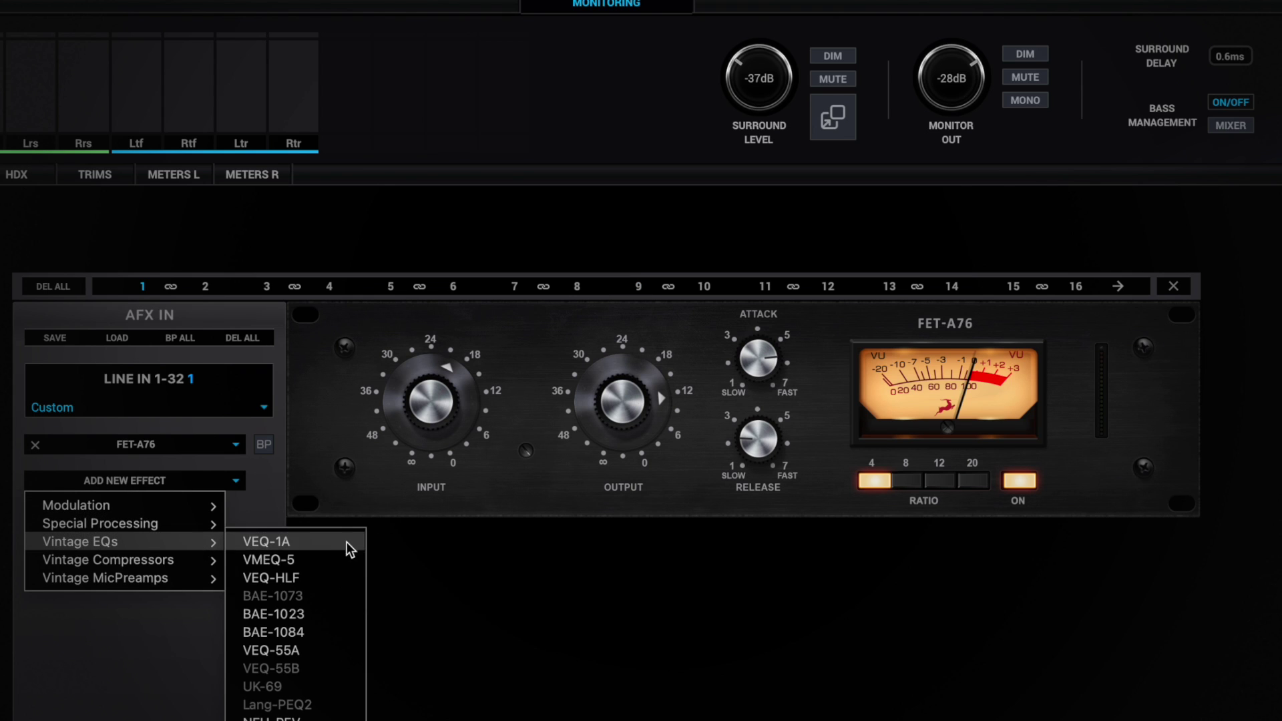
click(319, 565)
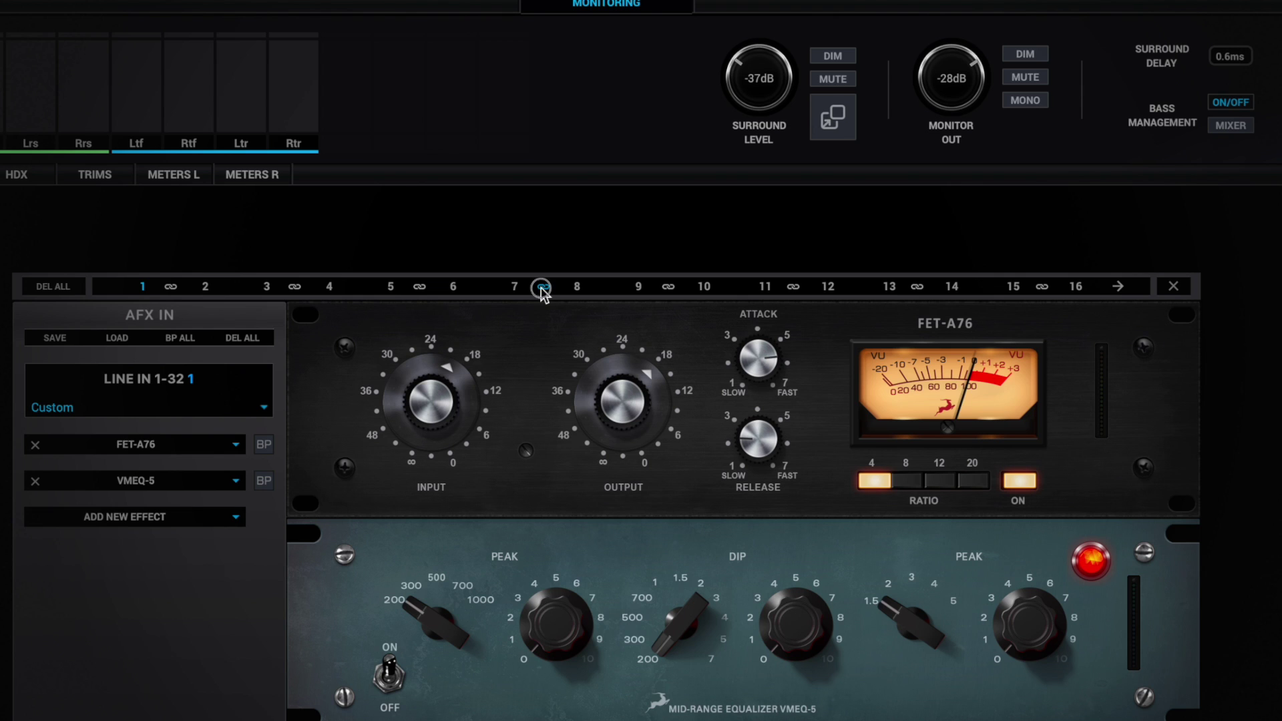
Step: Add VMEQ-5 to linked inputs 7-8, then compare channel 1's chain with the 7/8 chain
click(514, 287)
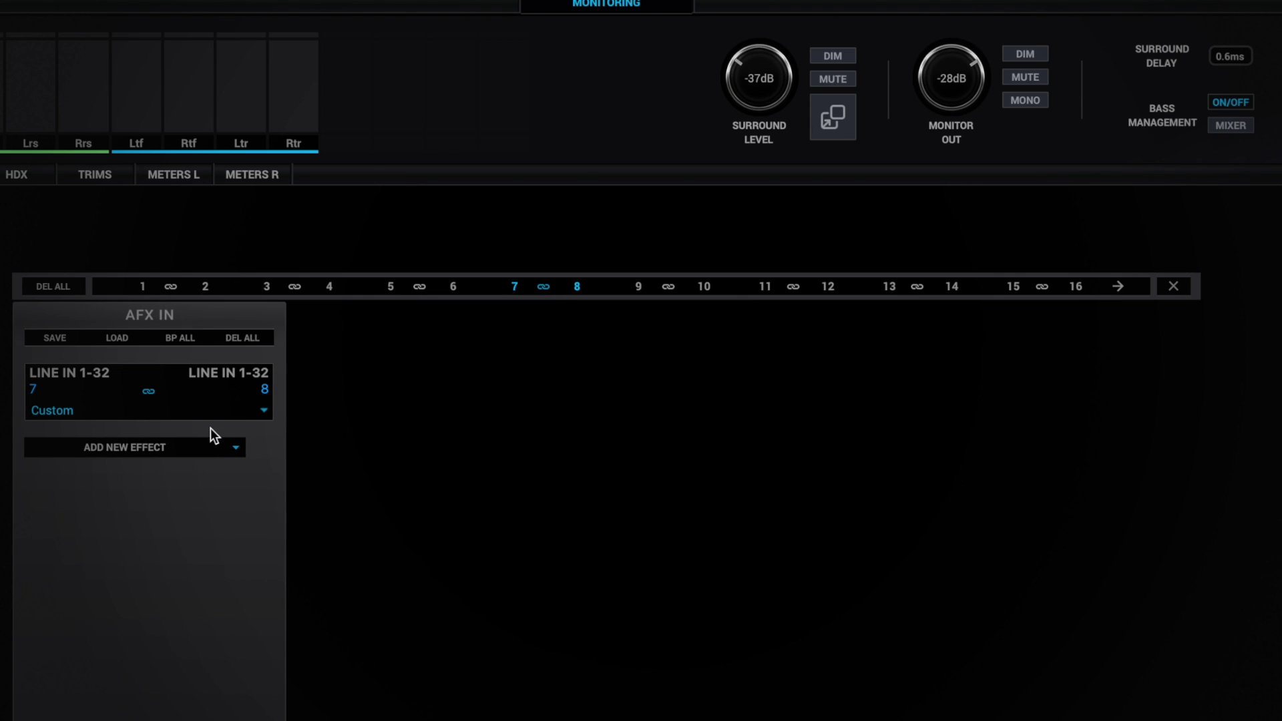
click(166, 454)
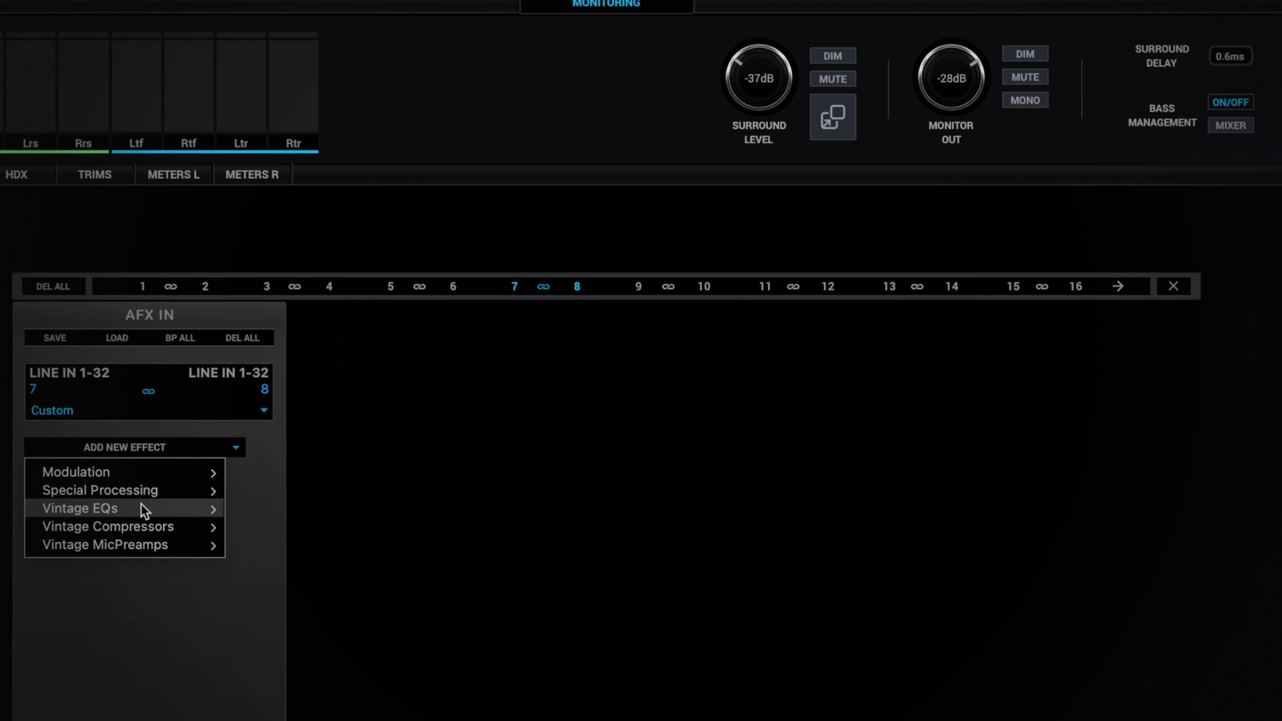
mouse_move(142, 504)
click(294, 526)
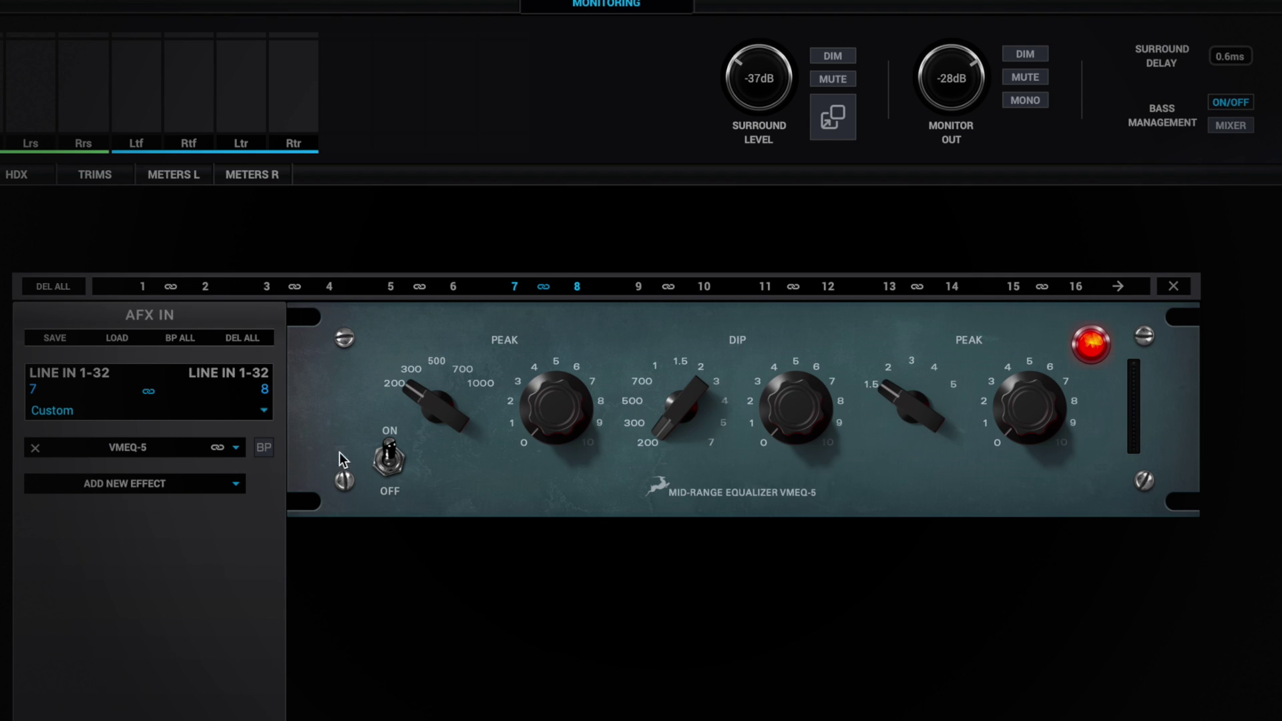
click(143, 286)
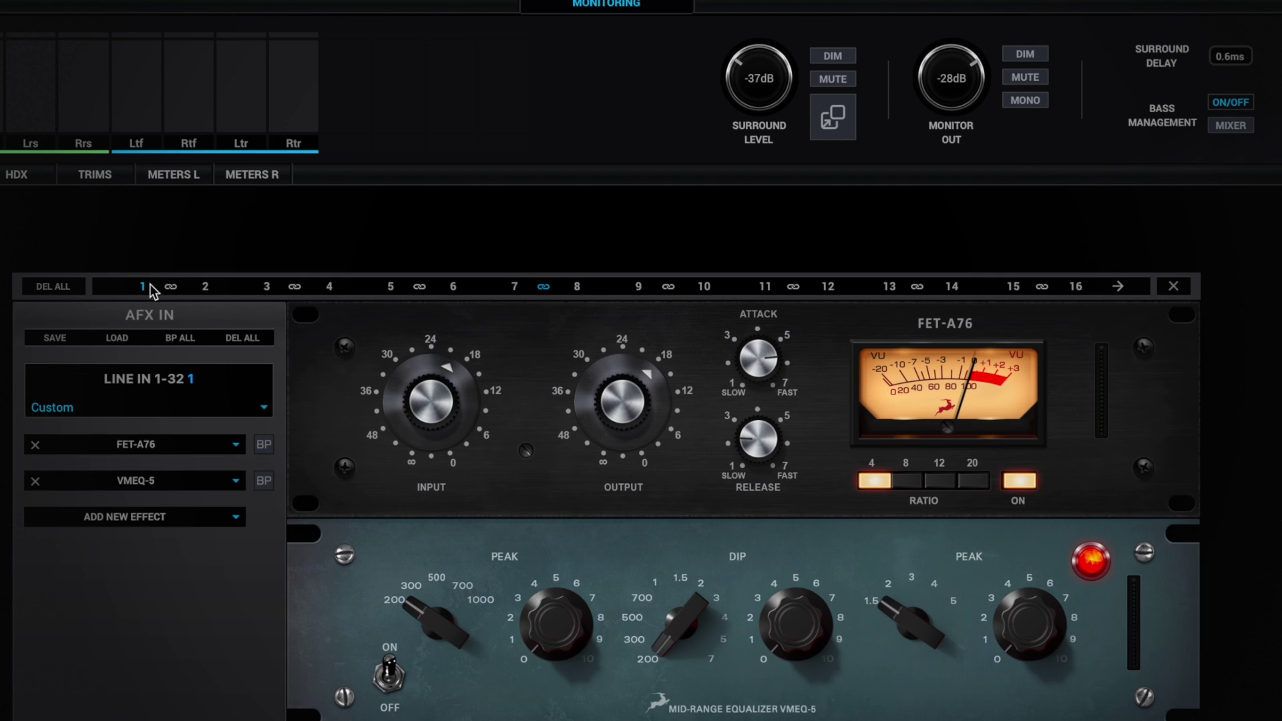
click(514, 288)
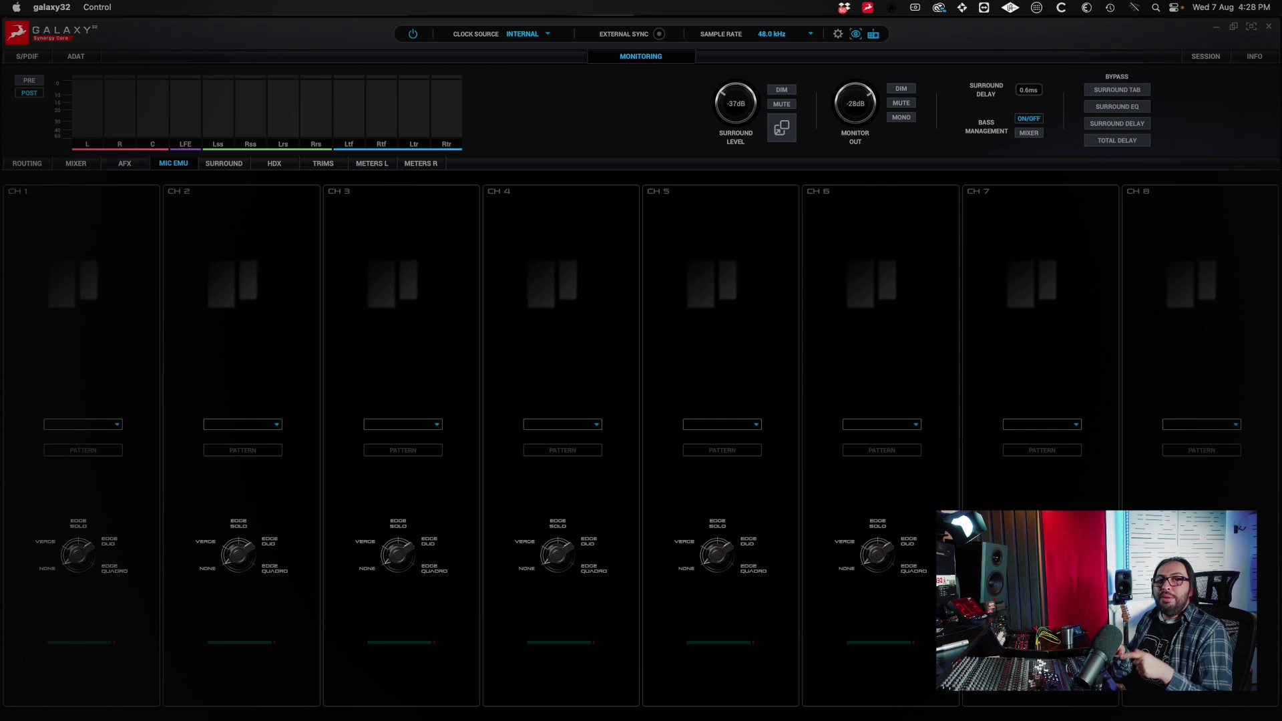
Step: Step the speaker layout through 2.0, 2.1, 3.0 and 3.1, settle on 7.1.4, and show channel-order formats
click(201, 166)
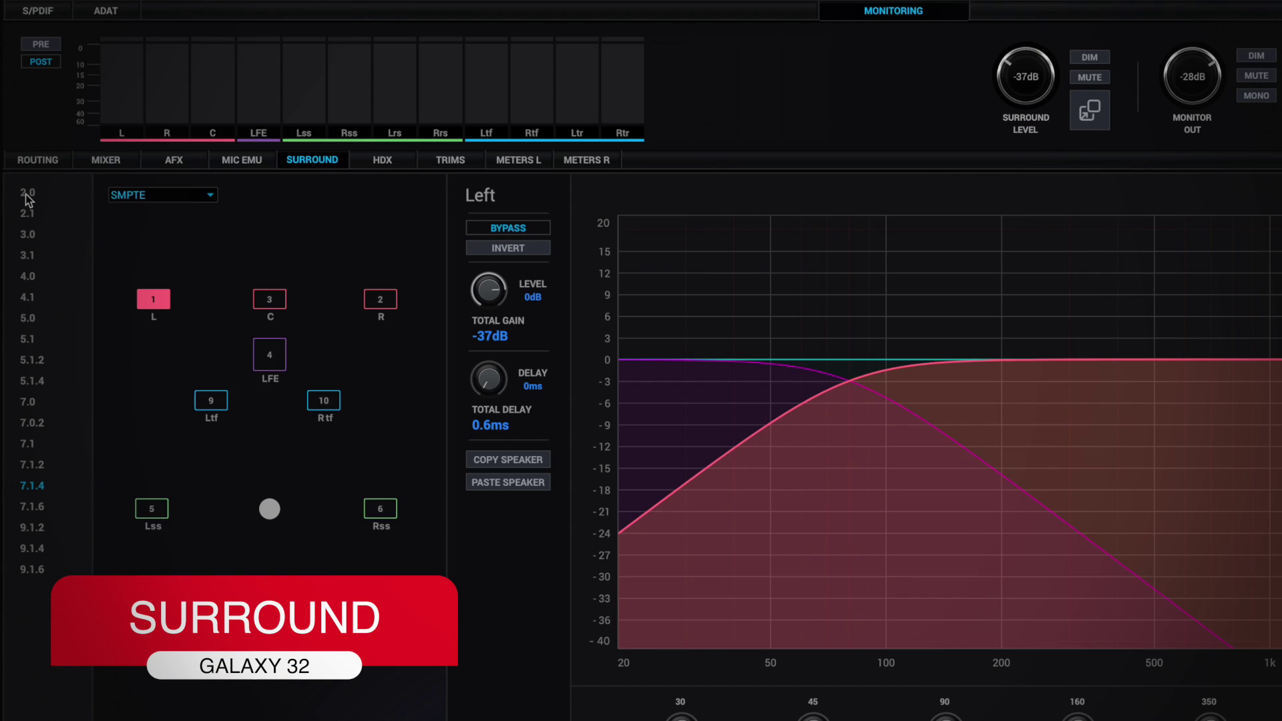
click(28, 193)
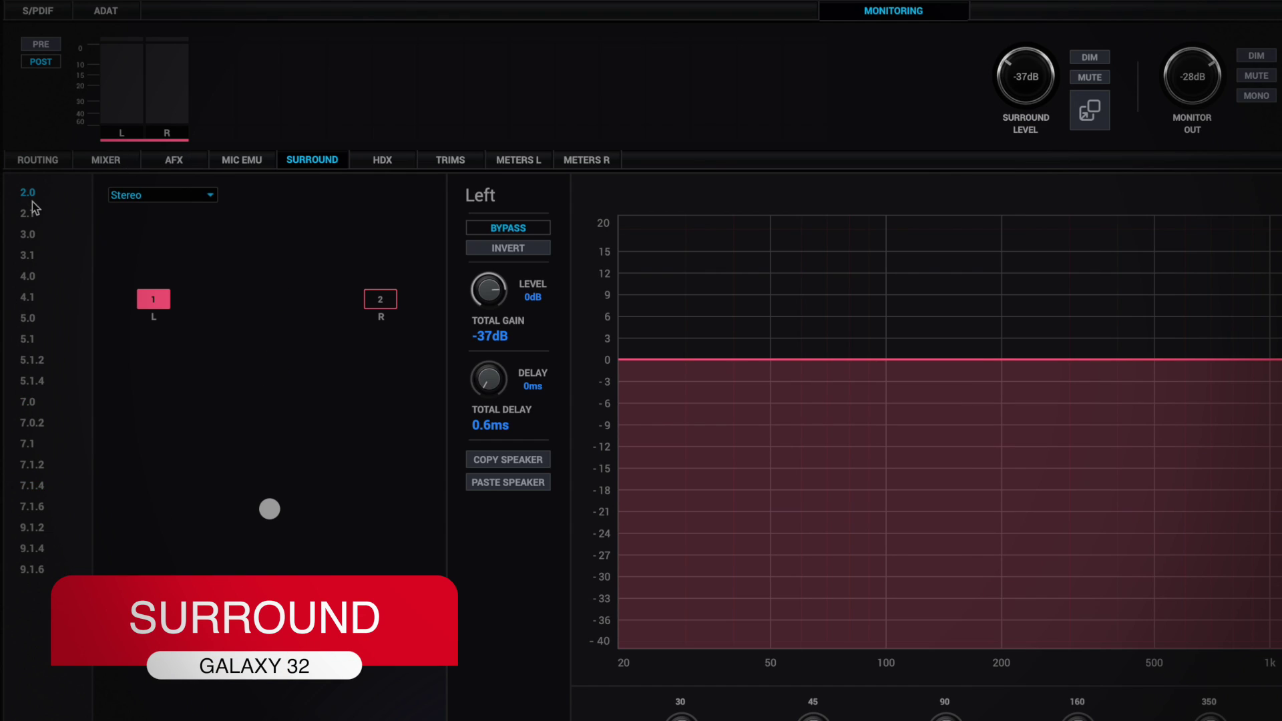
click(28, 213)
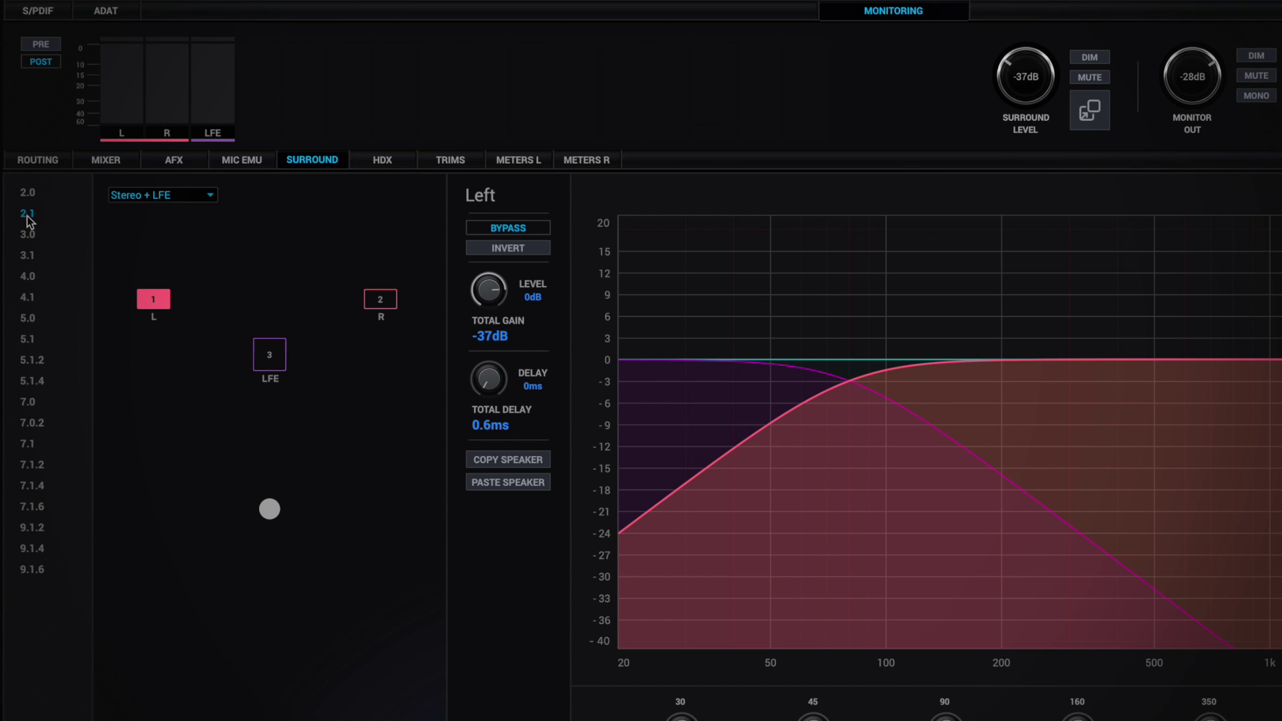
click(28, 235)
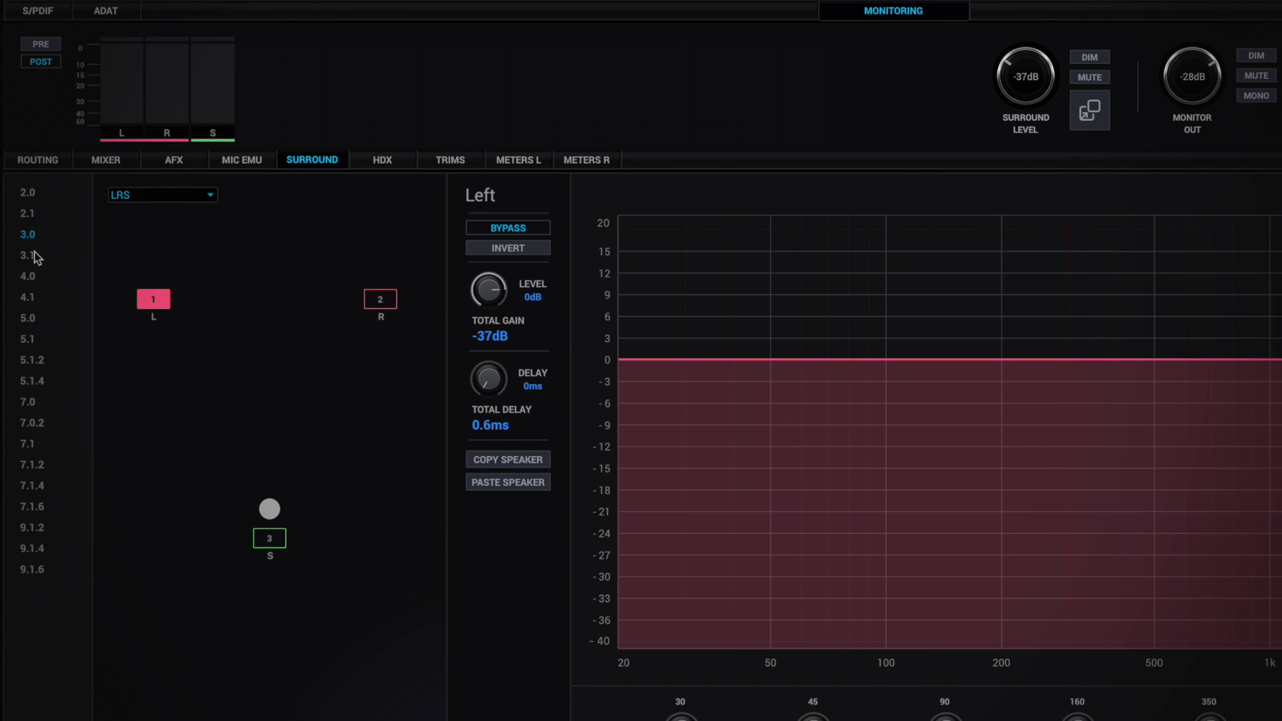
click(27, 256)
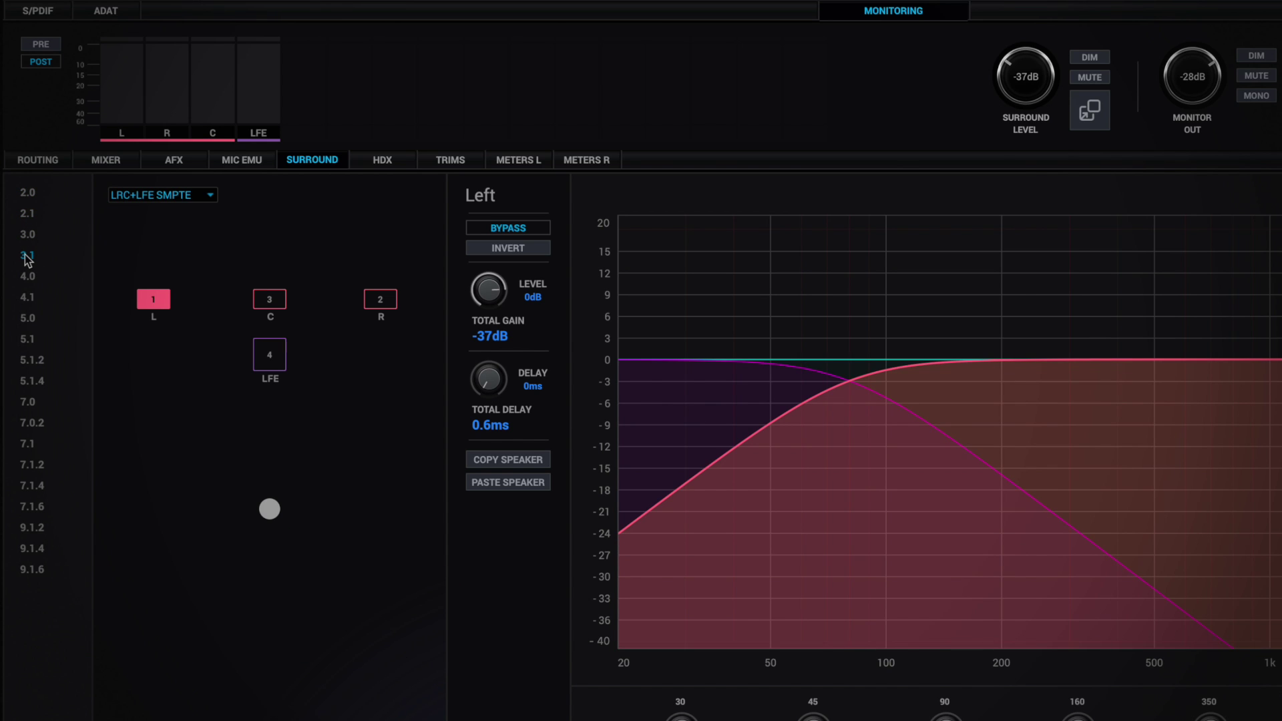
click(32, 486)
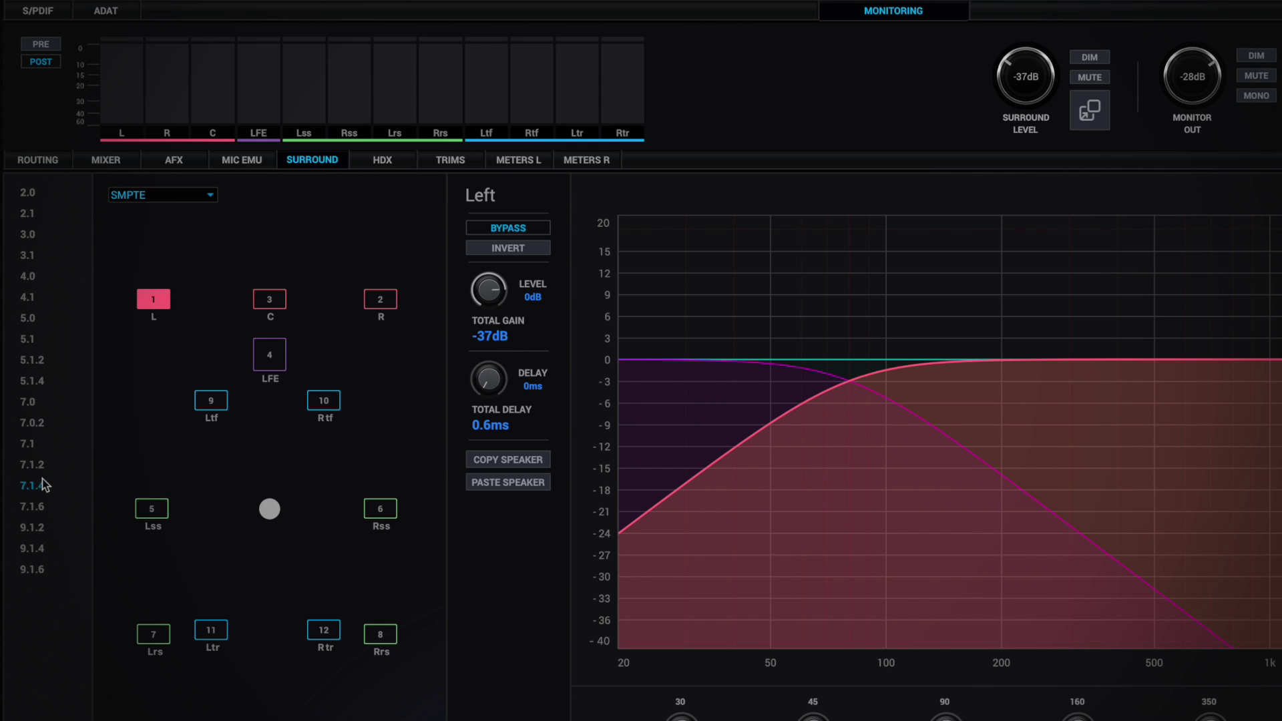
click(147, 196)
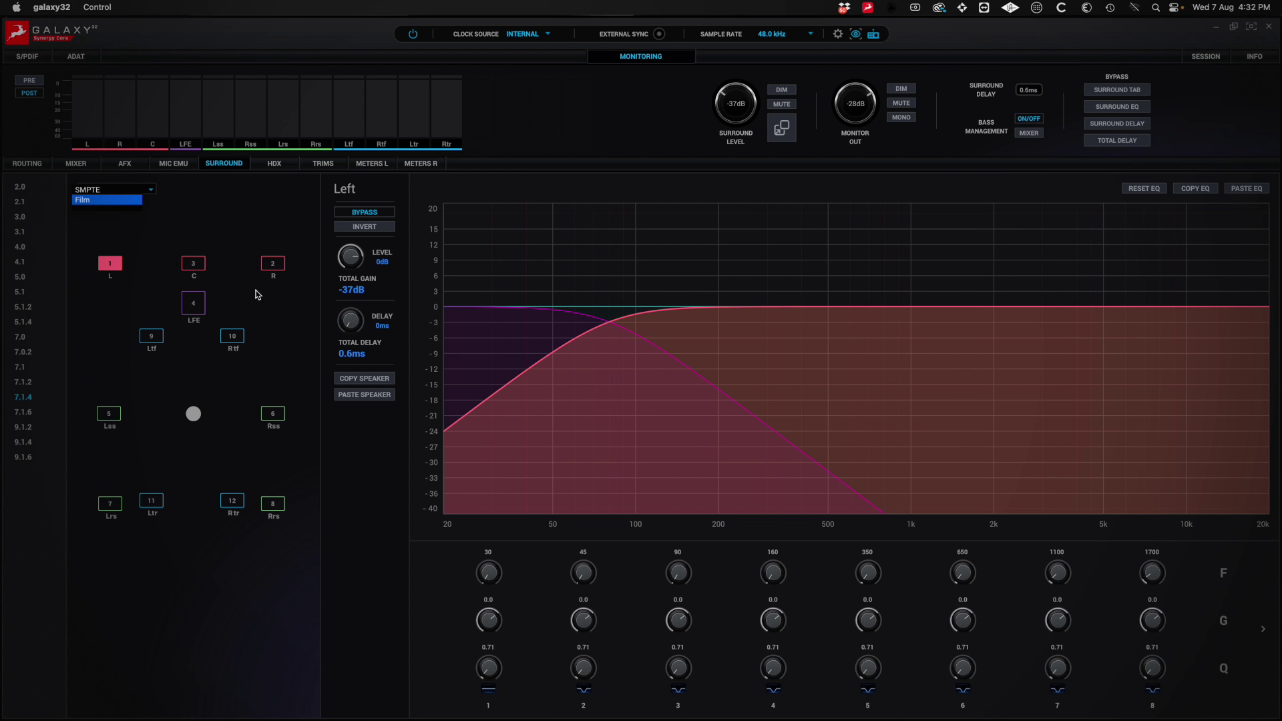
Step: Keep SMPTE channel order and raise the LFE speaker level to 3 dB
click(276, 270)
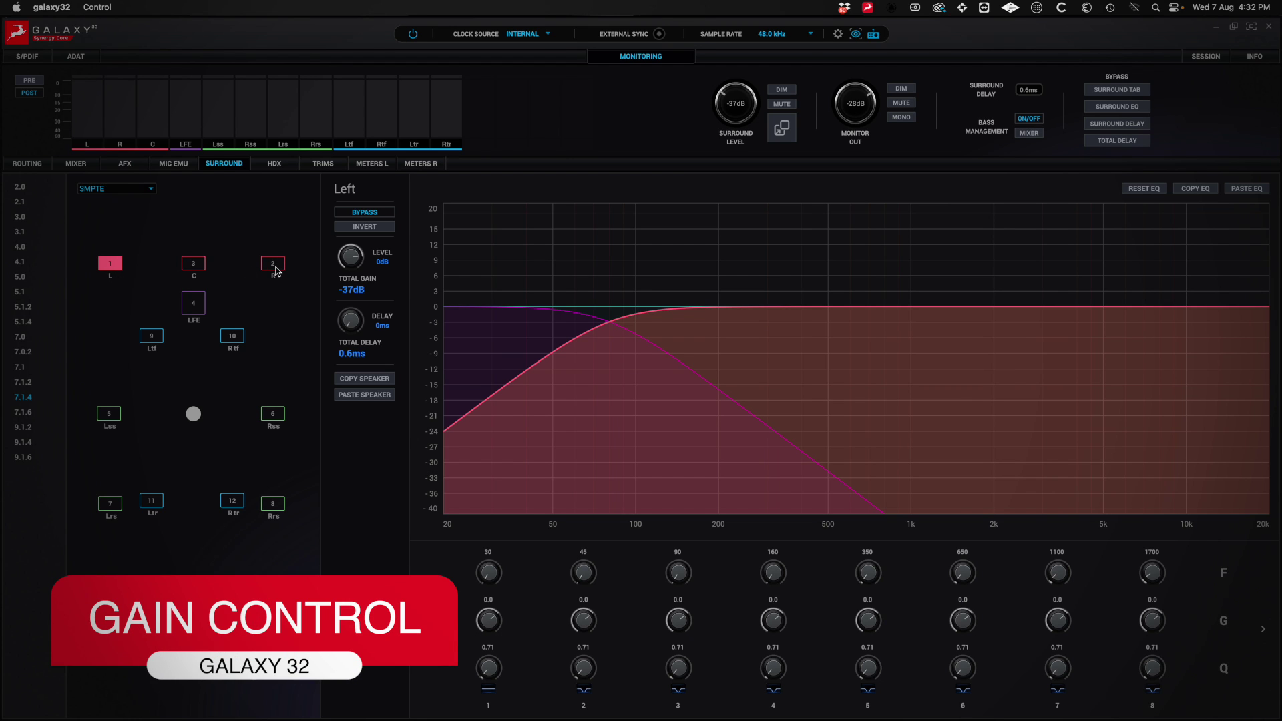
click(193, 303)
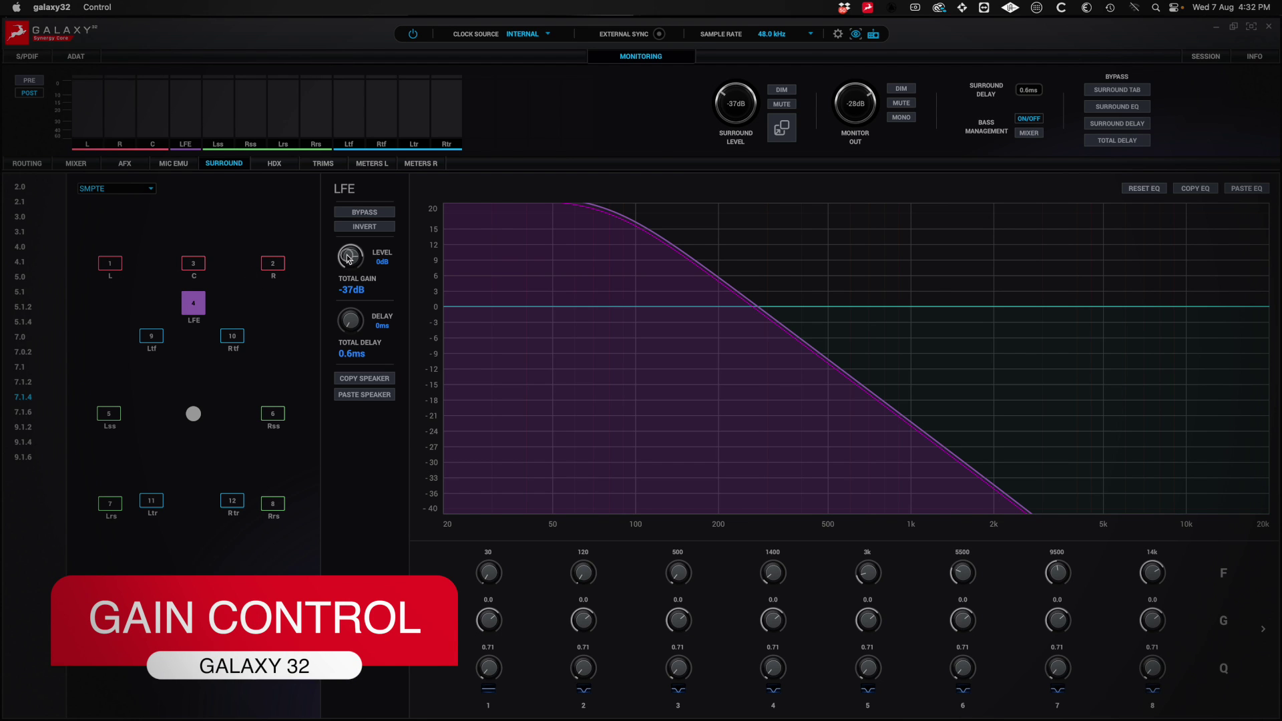
mouse_move(348, 256)
mouse_down()
mouse_move(347, 239)
mouse_move(347, 252)
mouse_up()
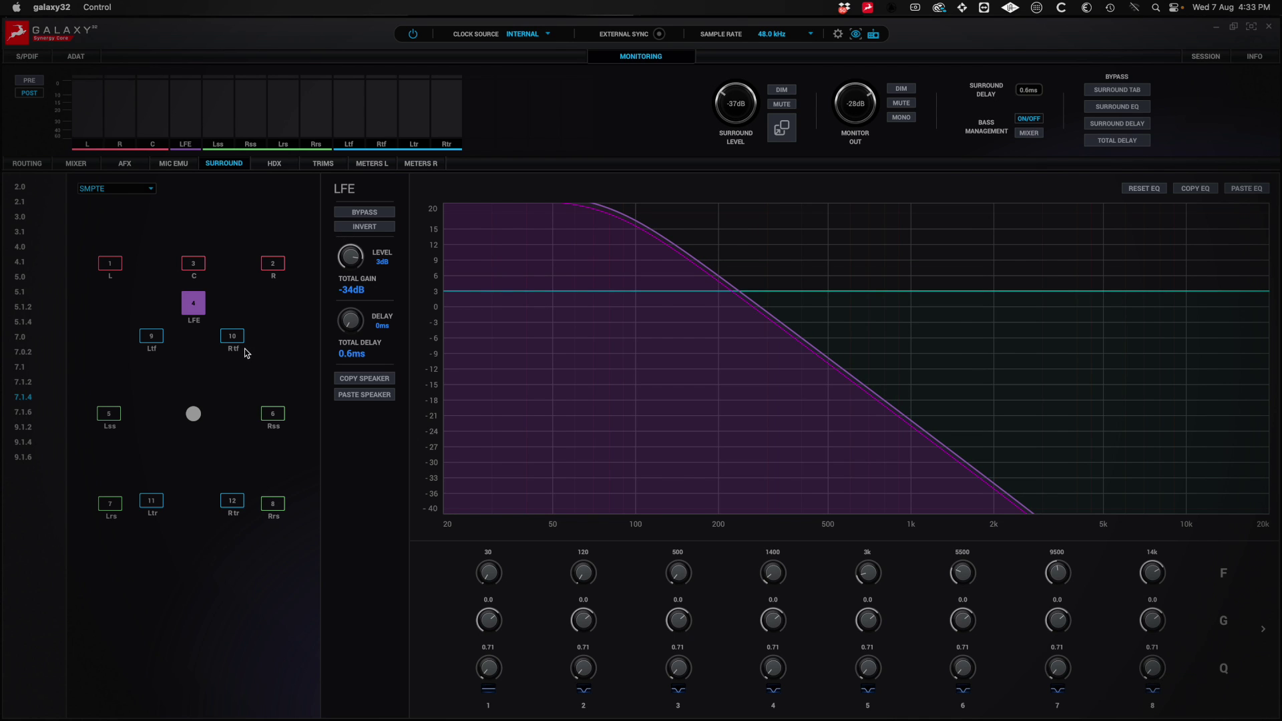
Step: On the right side surround speaker, dip EQ band 4 near 2 kHz, delay 2 ms, then reset EQ flat
click(272, 413)
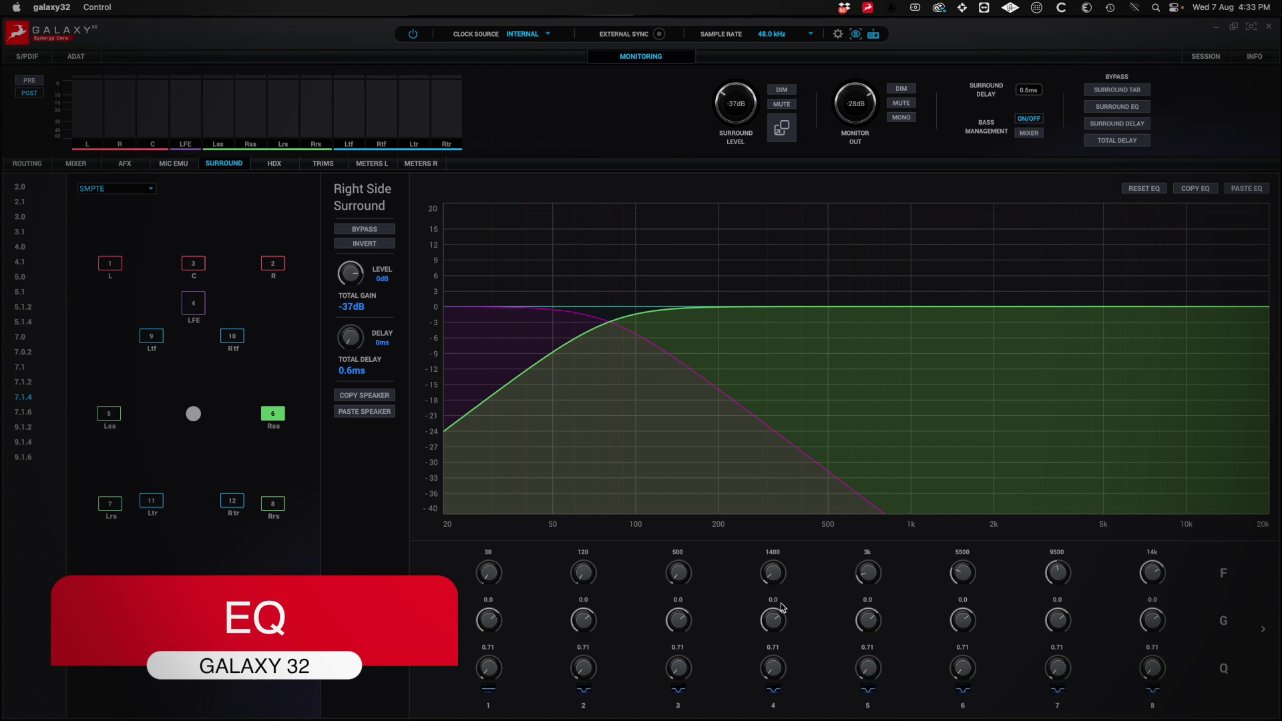
drag(773, 574, 776, 606)
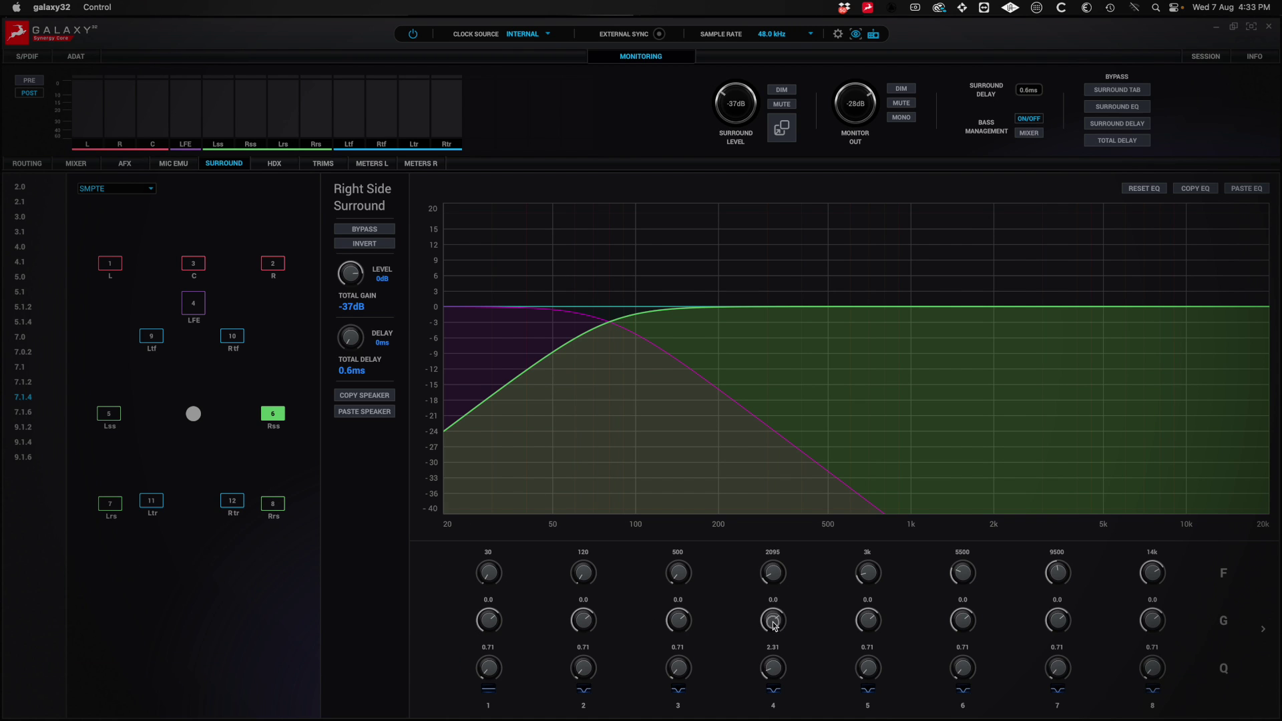
mouse_move(774, 622)
mouse_down()
mouse_move(773, 598)
mouse_move(771, 641)
mouse_up()
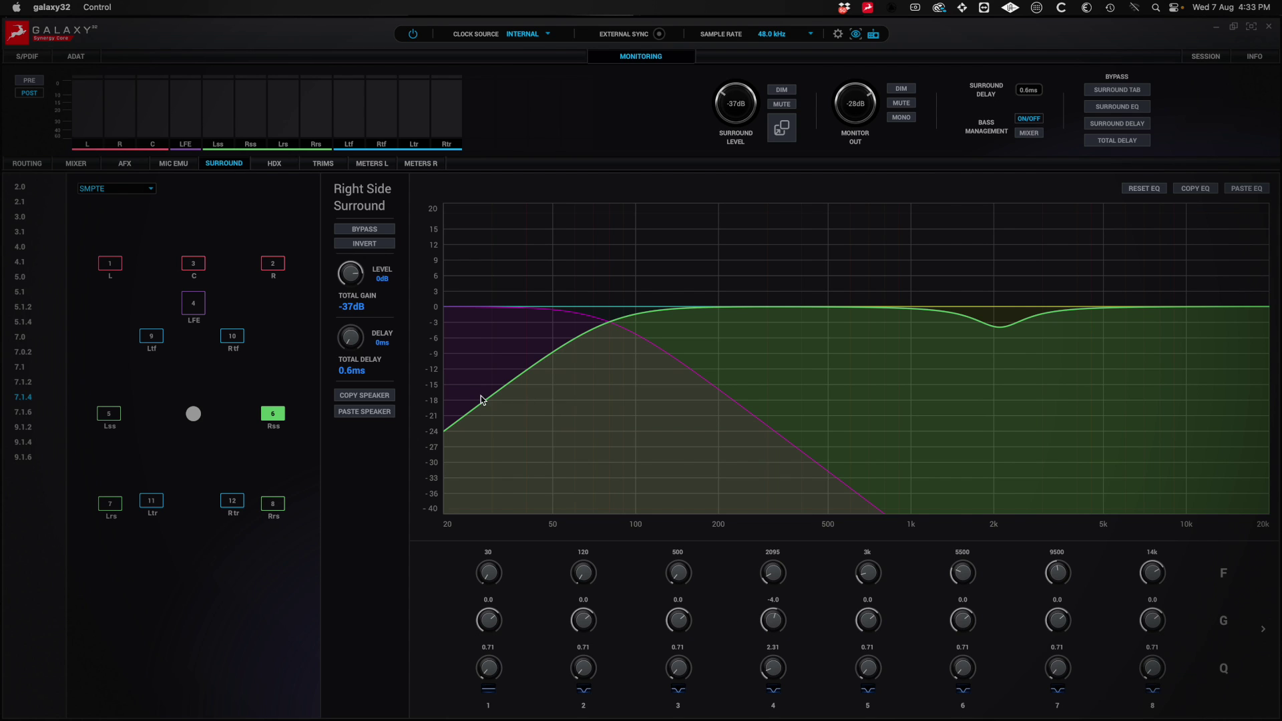
mouse_move(364, 348)
mouse_down()
mouse_move(342, 307)
mouse_move(348, 364)
mouse_up()
click(1147, 191)
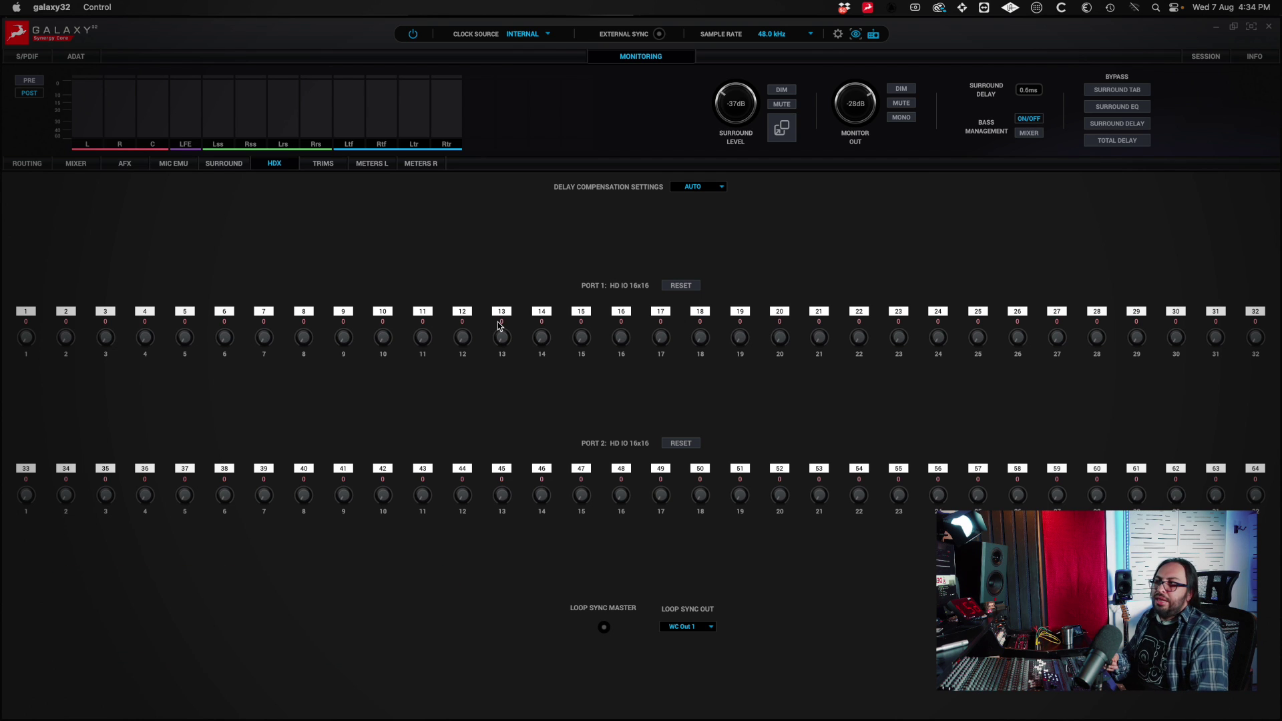
Step: In Trims, switch line-in trims to manual, turn down channel 1, then link all trims again
click(322, 164)
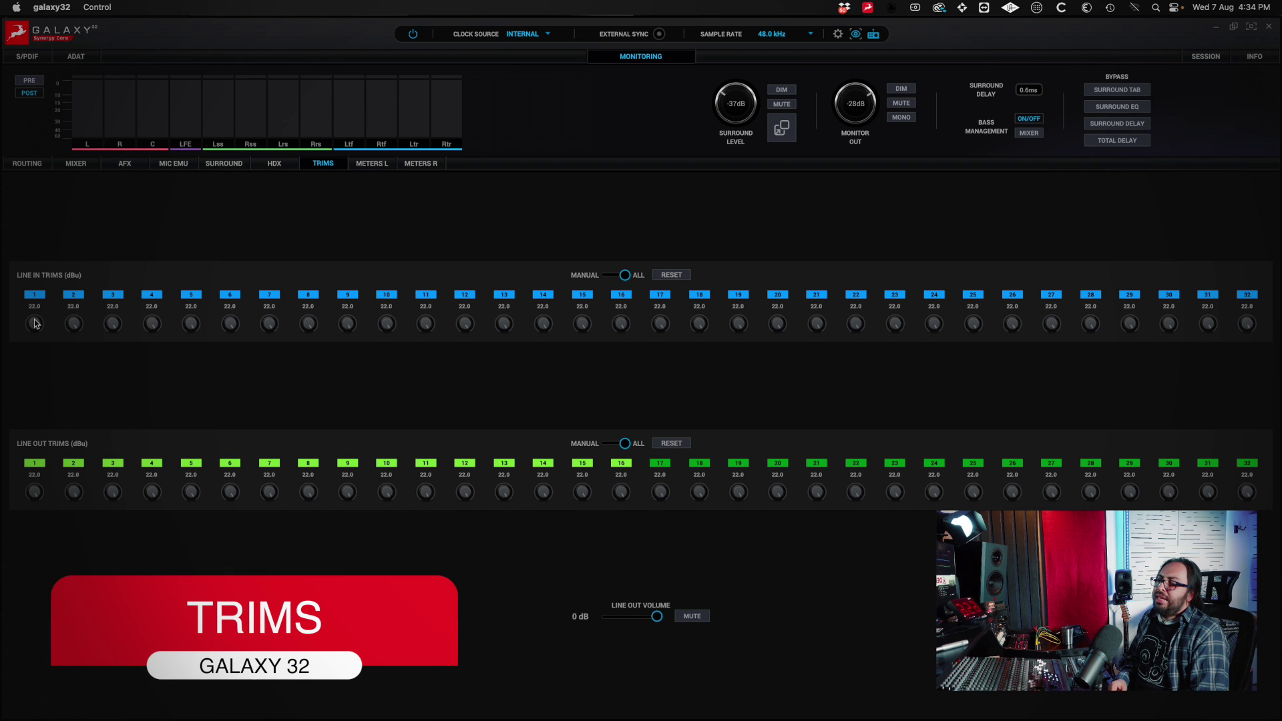
click(611, 275)
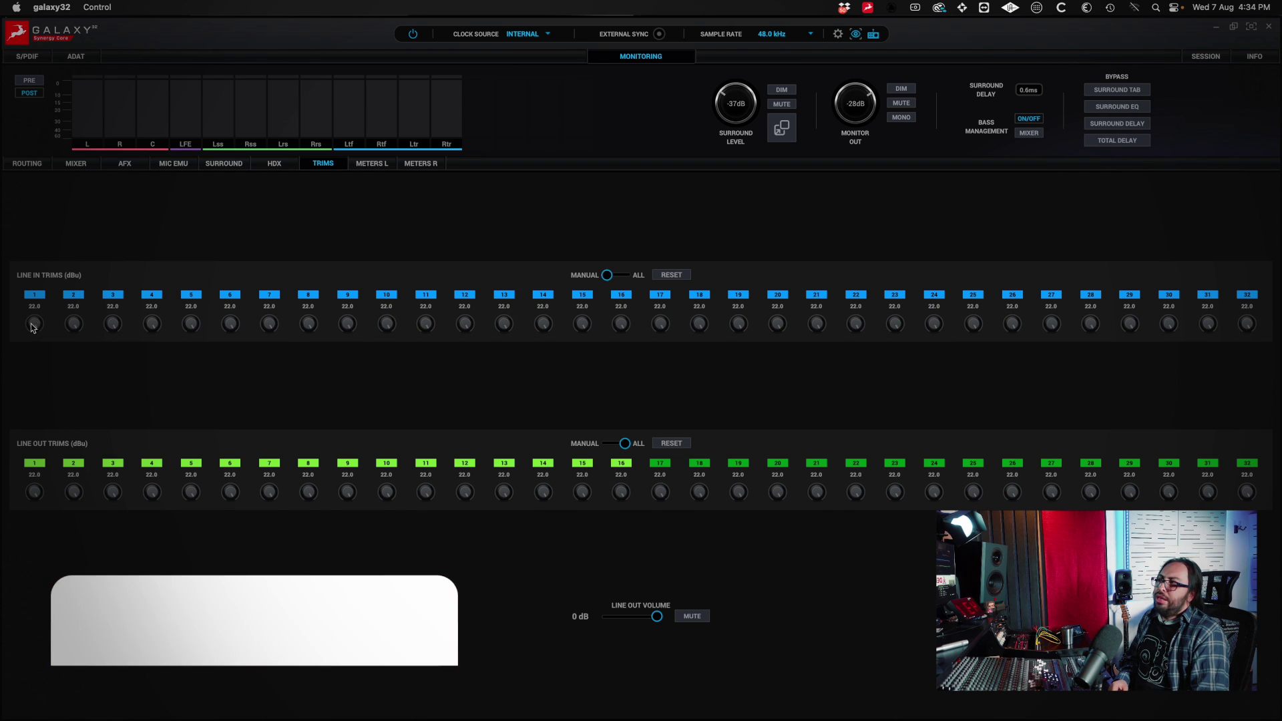
mouse_move(32, 323)
mouse_down()
mouse_move(30, 361)
mouse_move(29, 318)
mouse_up()
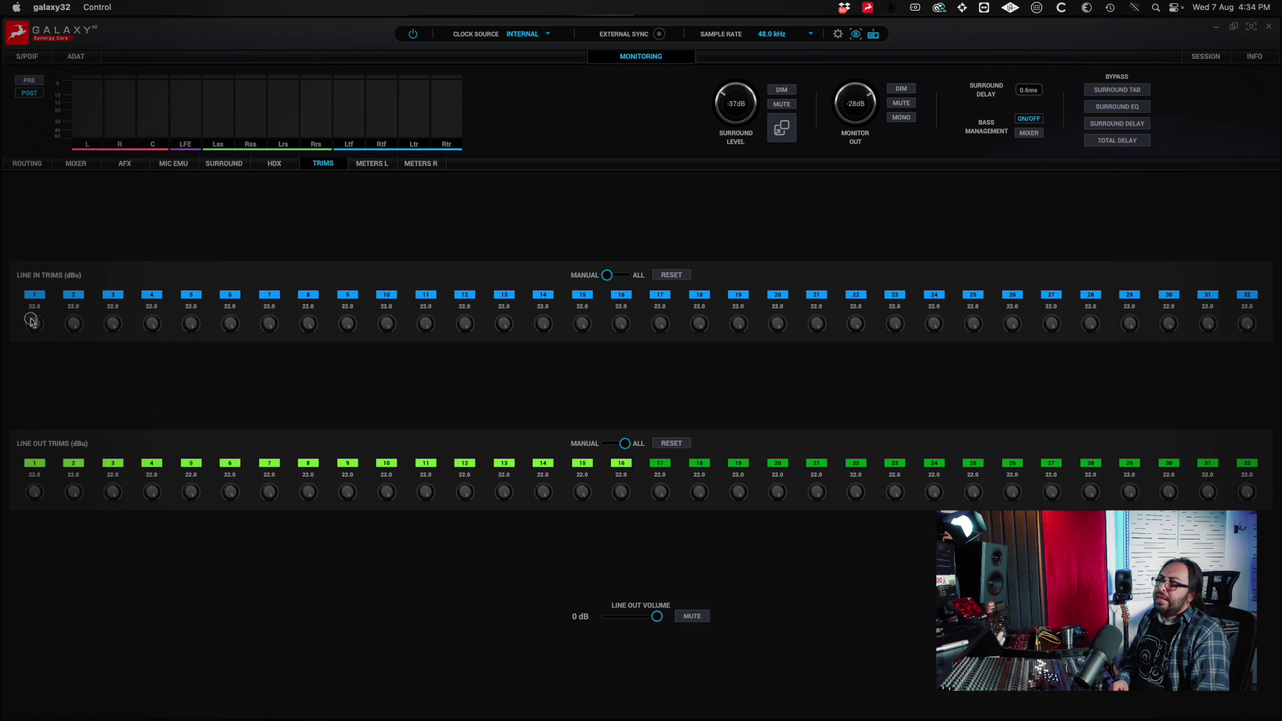
click(608, 276)
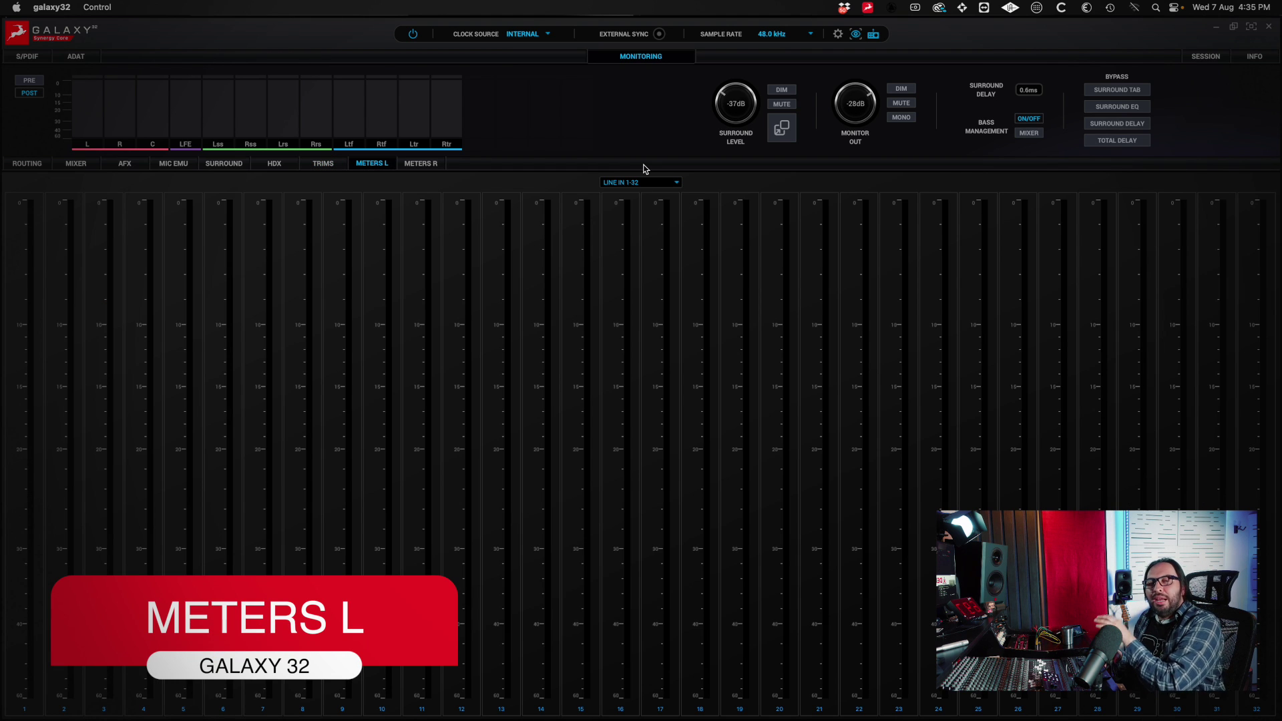
Step: Open the LINE IN 1-32 meter source list to view the routing matrix of DAW Out 1-32 feeds
click(638, 183)
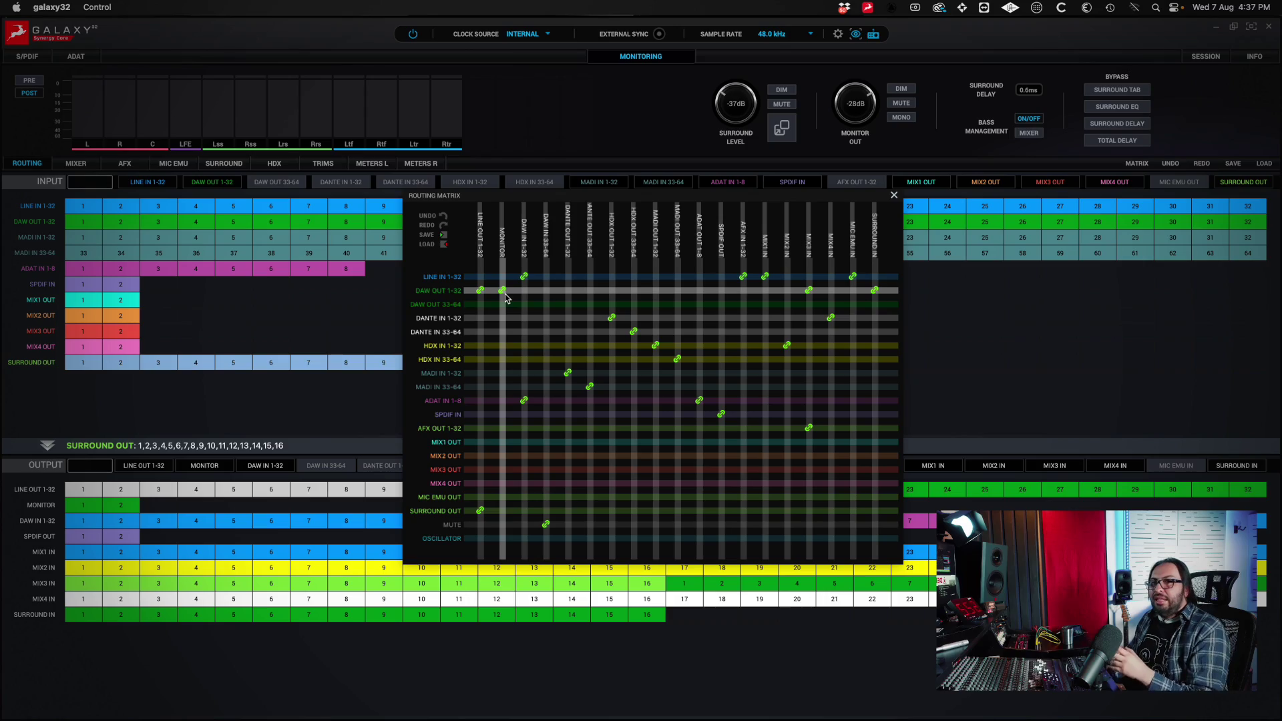
Step: Close the Routing Matrix popup to return to the input and output routing grids
click(1136, 163)
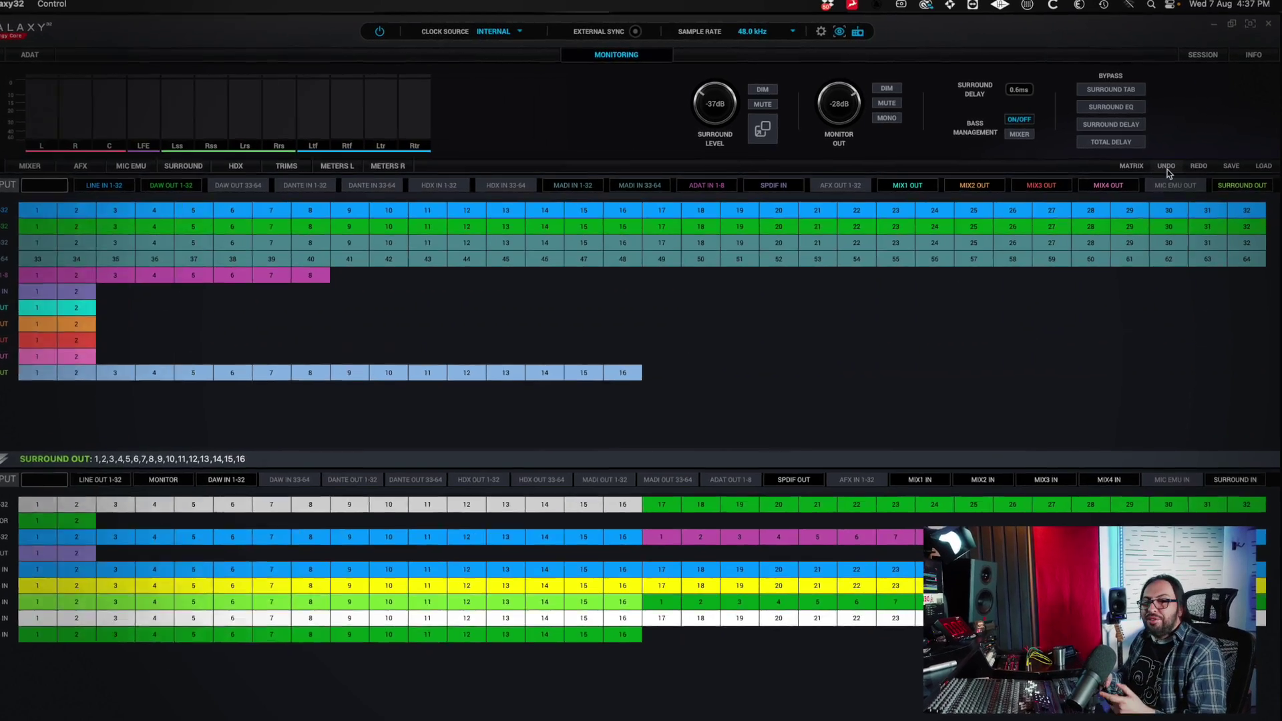